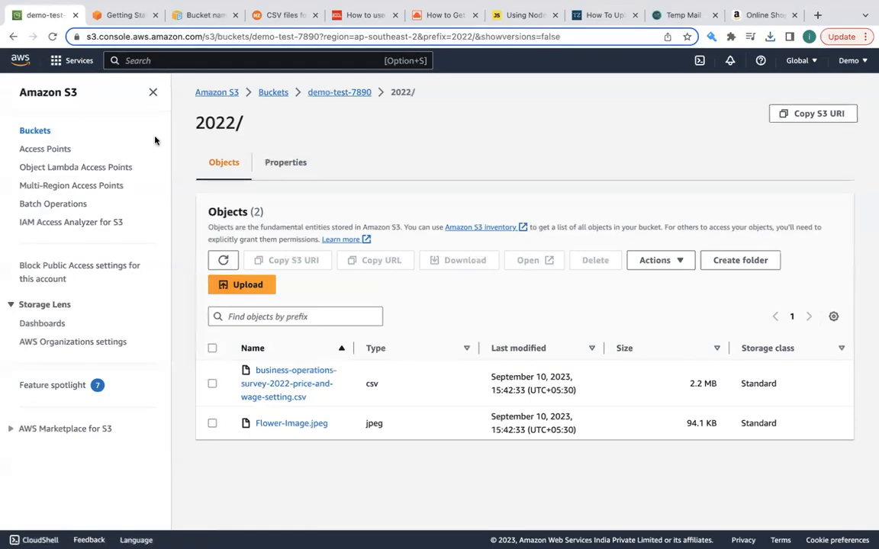
- Read the introductory paragraphs of the Getting started with Amazon S3 page, highlighting them as you go
click(119, 26)
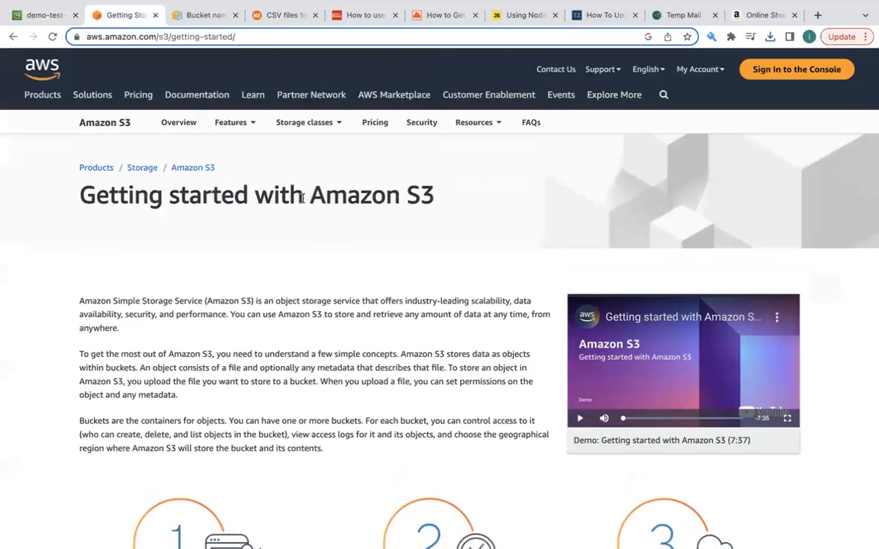
drag(305, 195, 524, 203)
scroll(437, 285, down, 2)
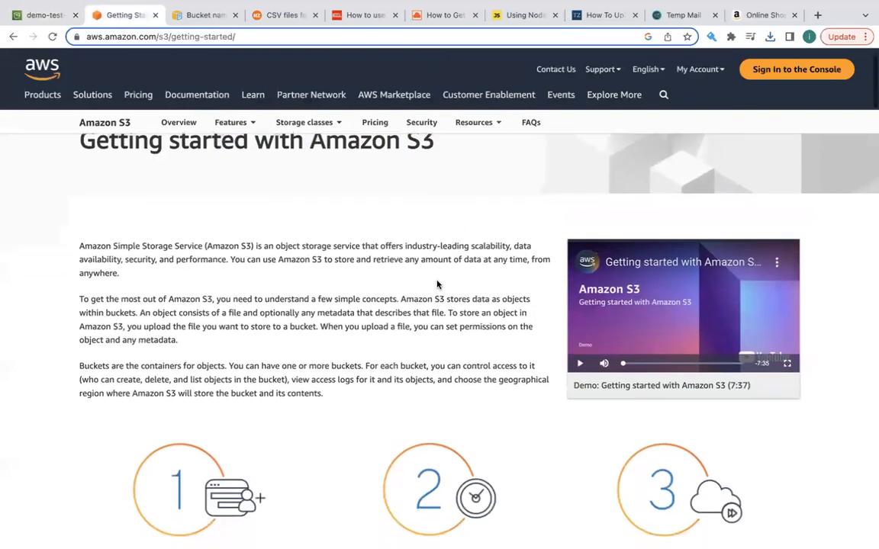
drag(77, 195, 380, 371)
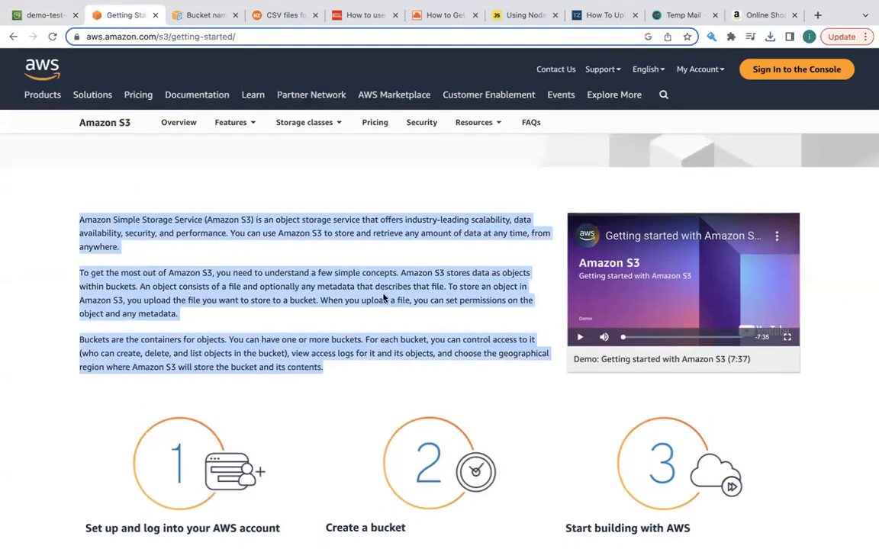
click(385, 256)
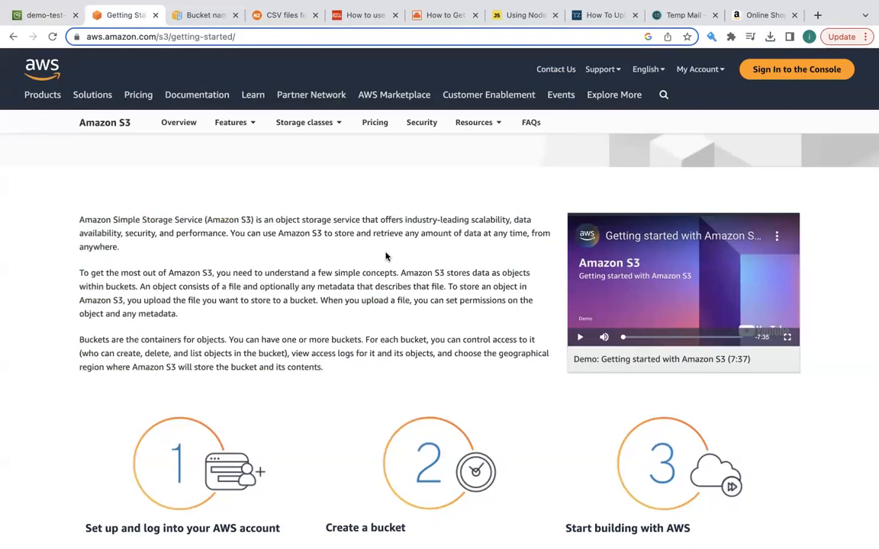
- Examine the Business datasets and their file sizes on the Stats NZ page of CSV files for download
click(287, 14)
scroll(331, 258, up, 5)
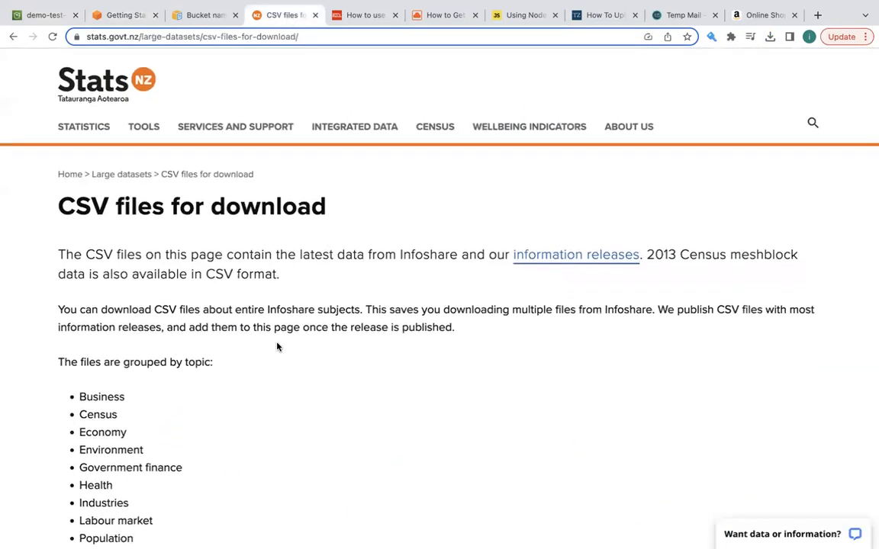
scroll(277, 345, down, 1)
scroll(394, 297, down, 8)
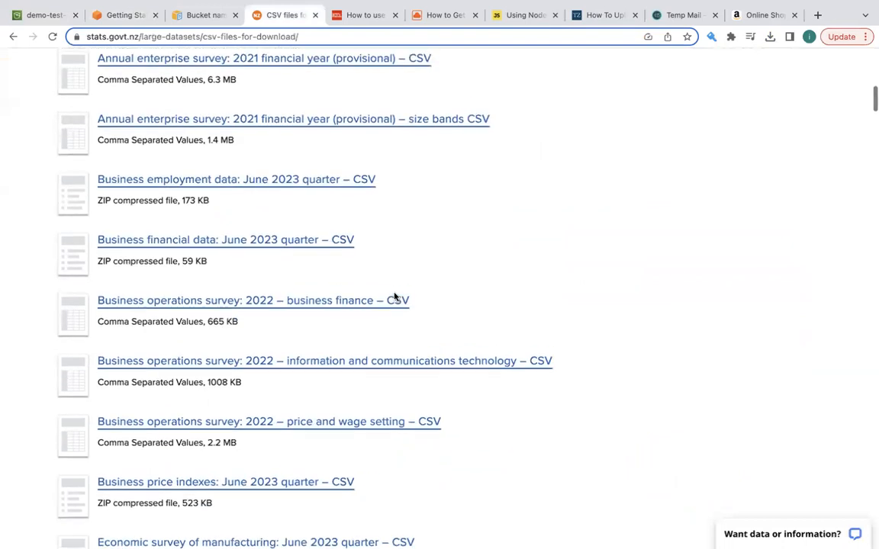
scroll(270, 243, up, 2)
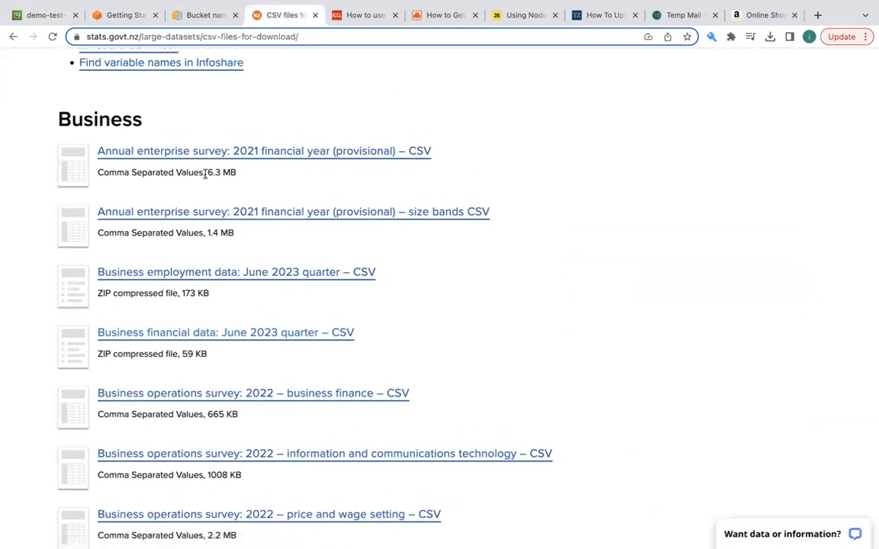
drag(206, 172, 267, 177)
scroll(258, 255, down, 4)
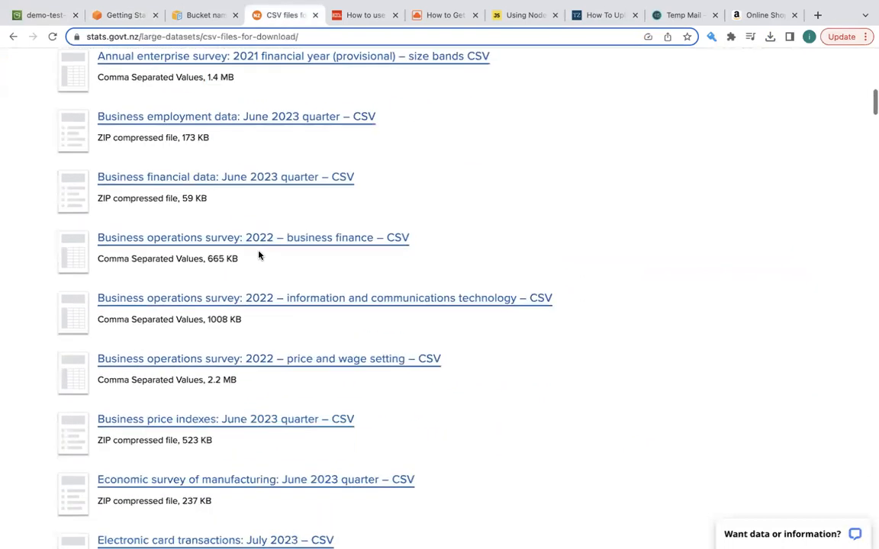
scroll(228, 389, down, 2)
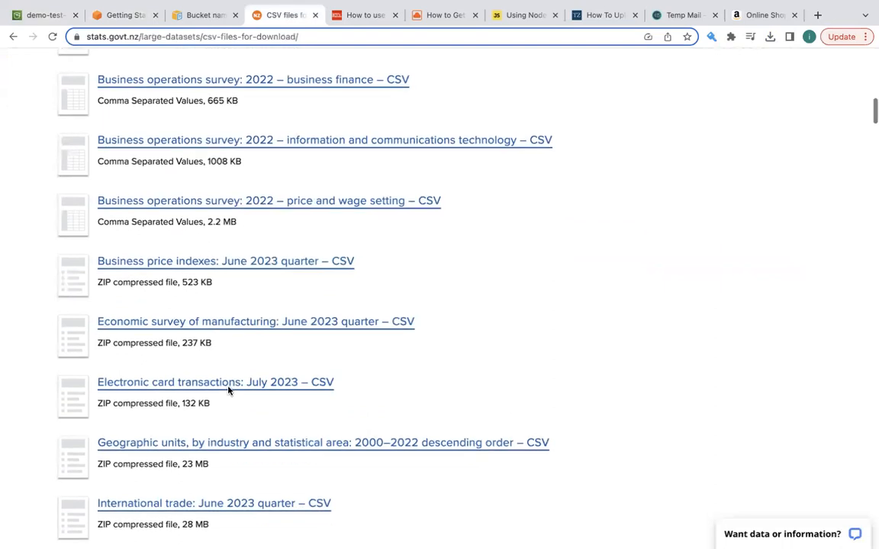
scroll(228, 390, down, 4)
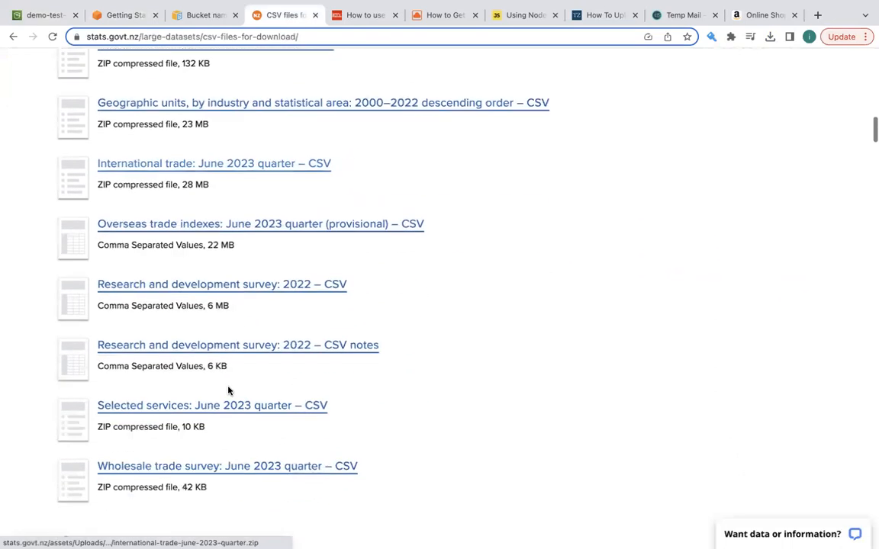
scroll(227, 389, up, 6)
scroll(227, 389, up, 3)
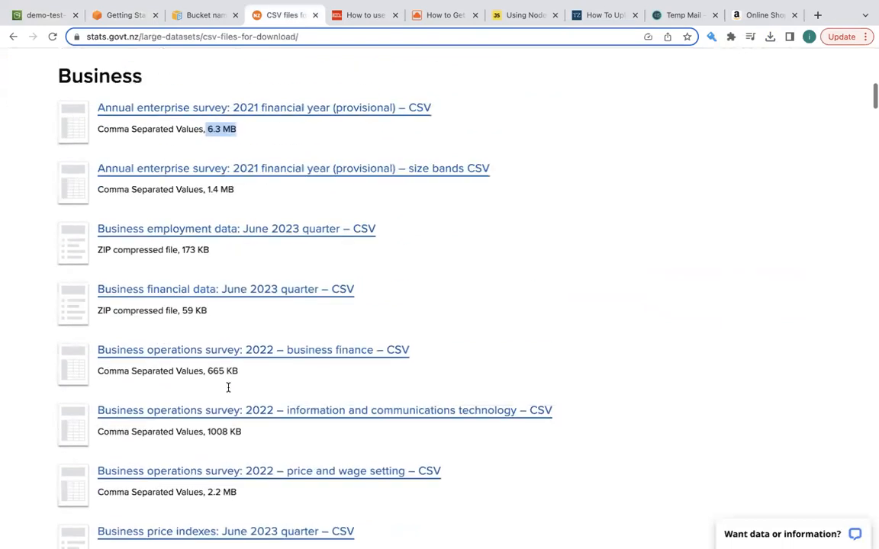
scroll(227, 387, down, 1)
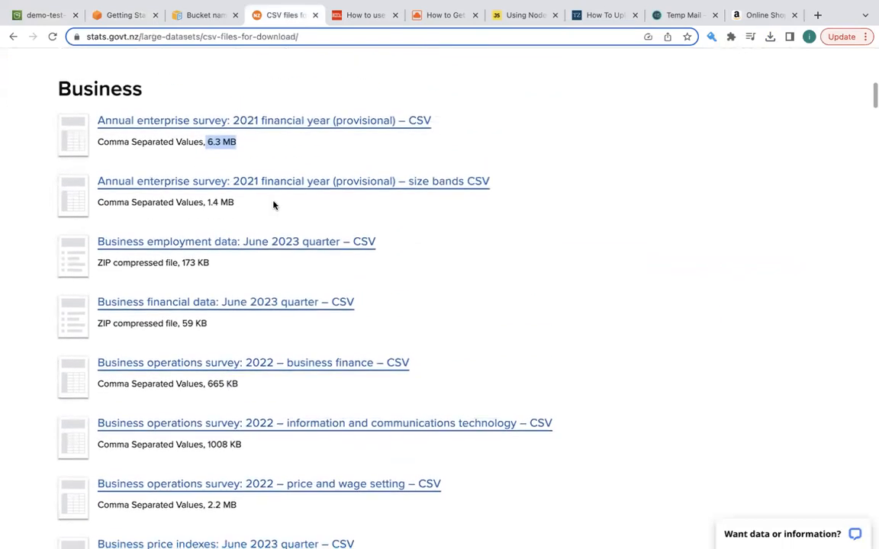
click(288, 154)
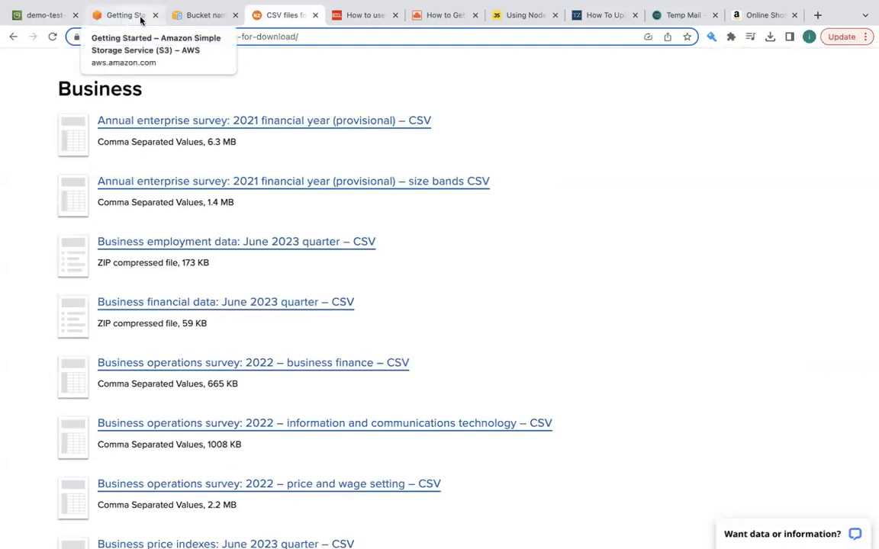
- In the S3 console, open the details of business-operations-survey-2022-price-and-wage-setting.csv from the 2022 folder
click(42, 16)
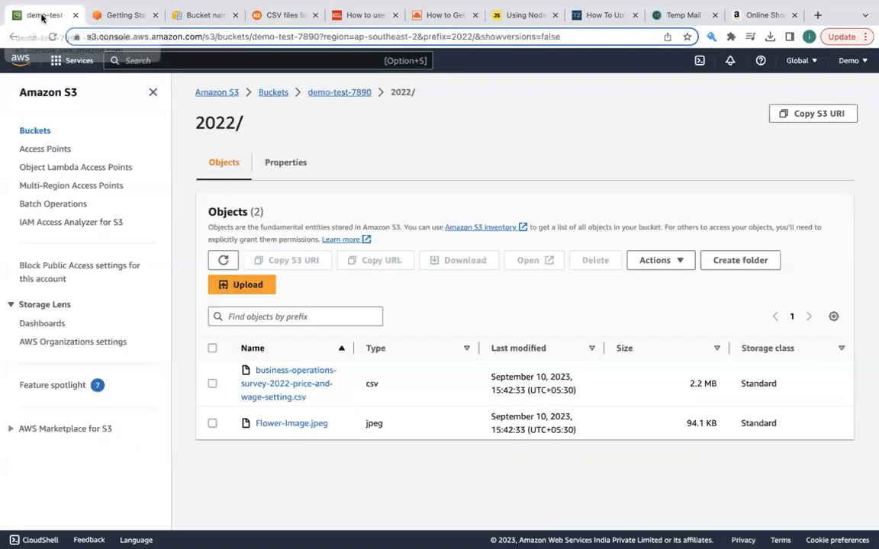
click(295, 371)
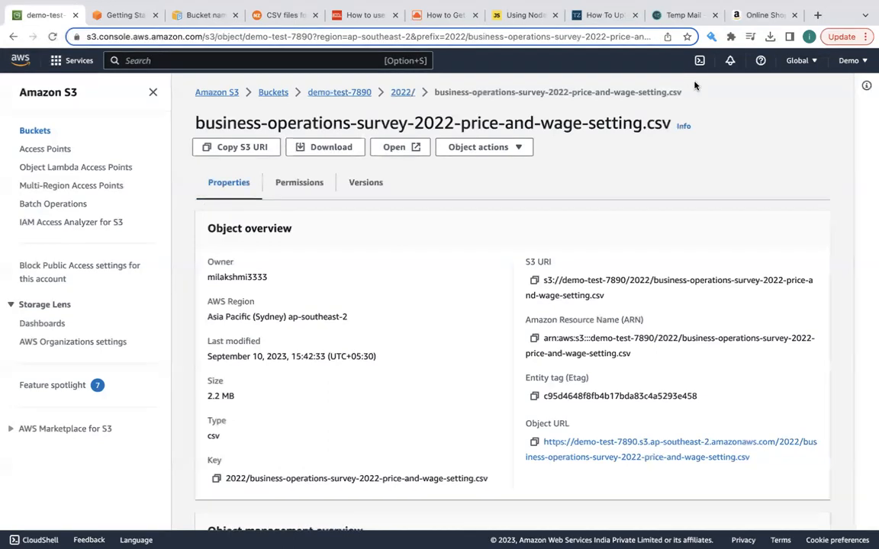
- Compare the product images on the Amazon.in home page with the CSV object's details in the S3 console
click(758, 18)
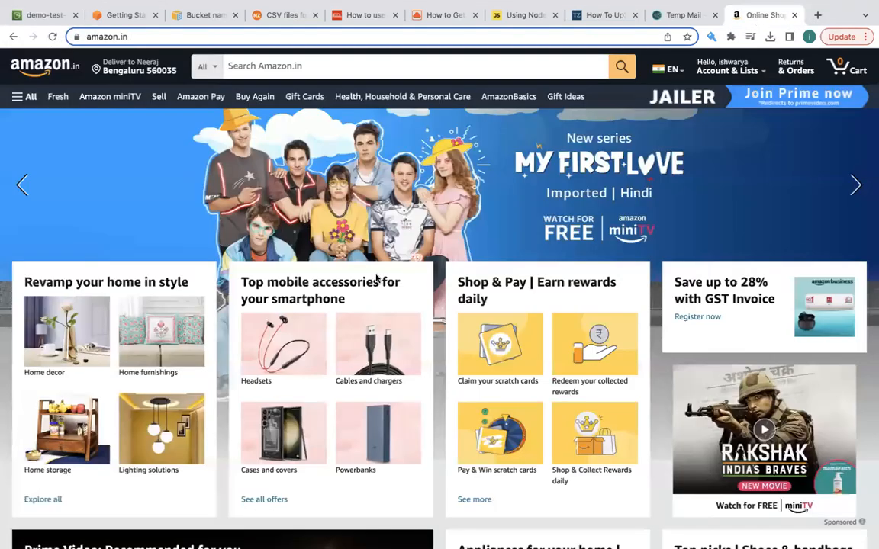
scroll(229, 344, down, 10)
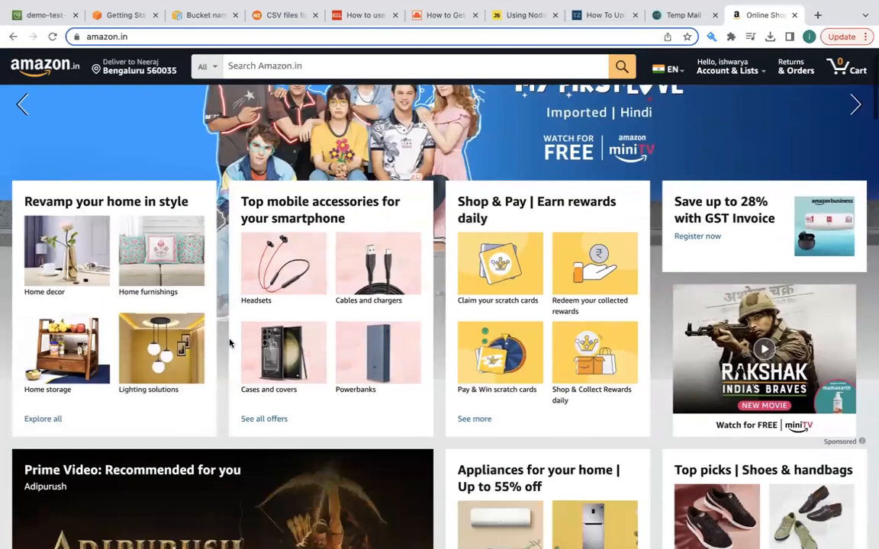
scroll(230, 344, down, 4)
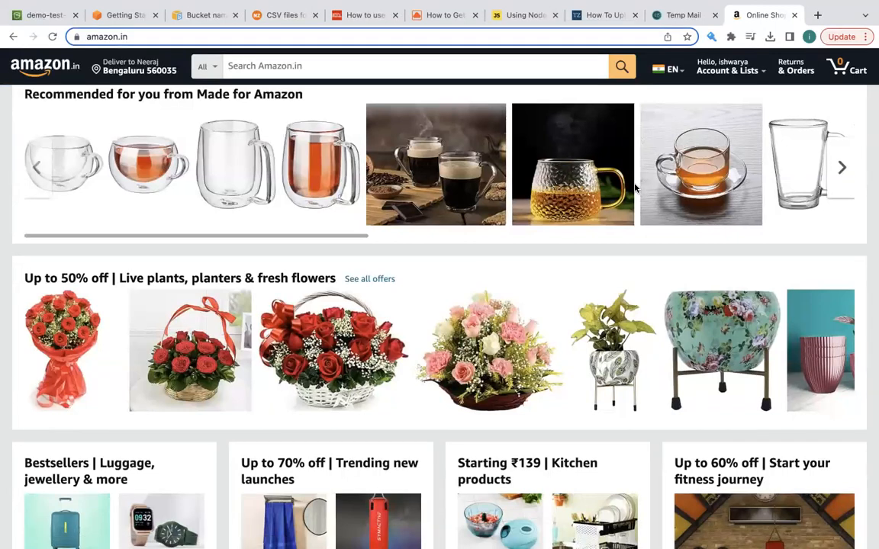
click(42, 17)
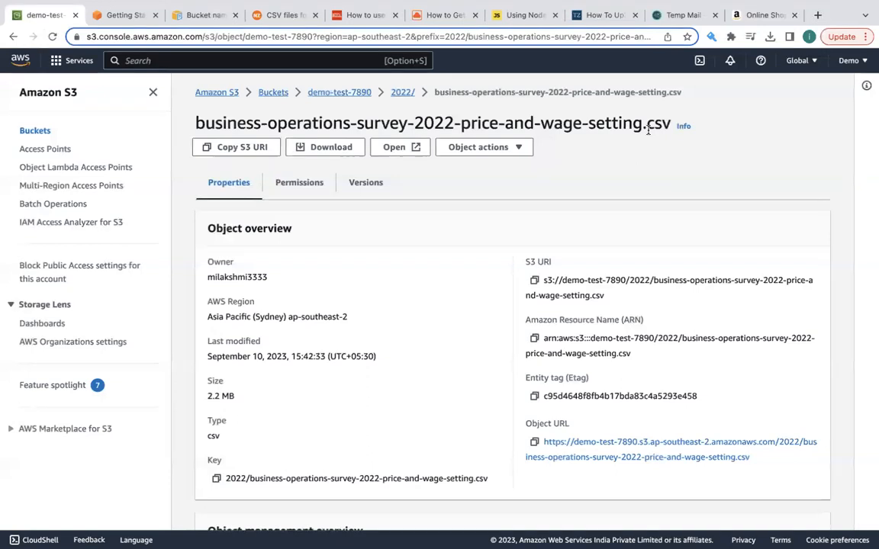
click(758, 15)
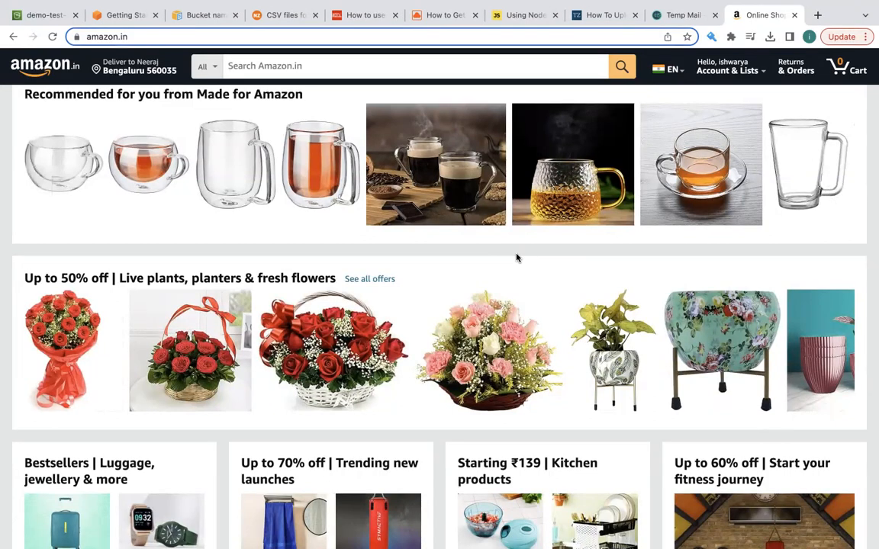
click(41, 16)
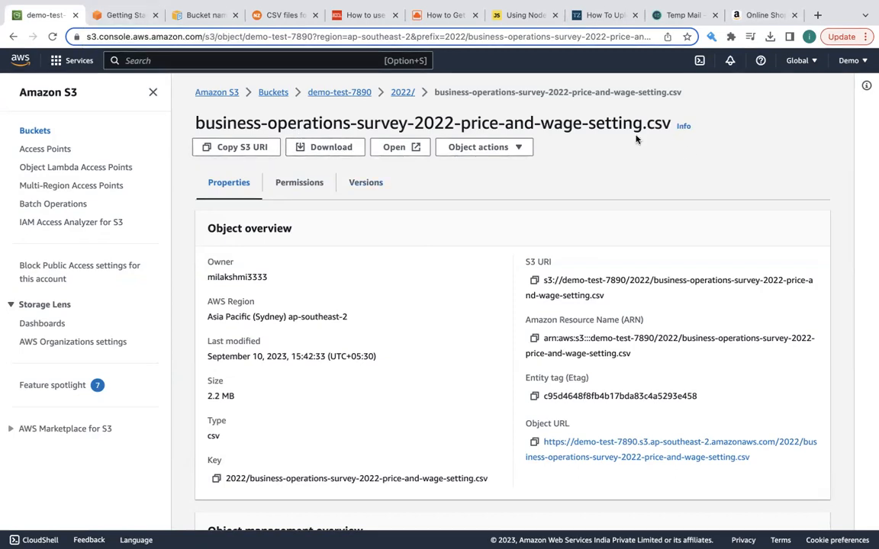
click(763, 14)
scroll(439, 331, down, 4)
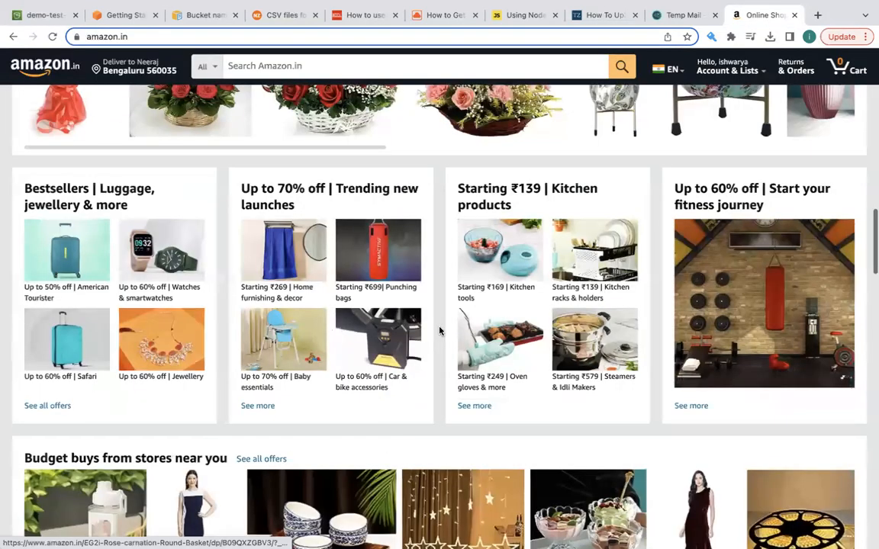
scroll(362, 338, down, 2)
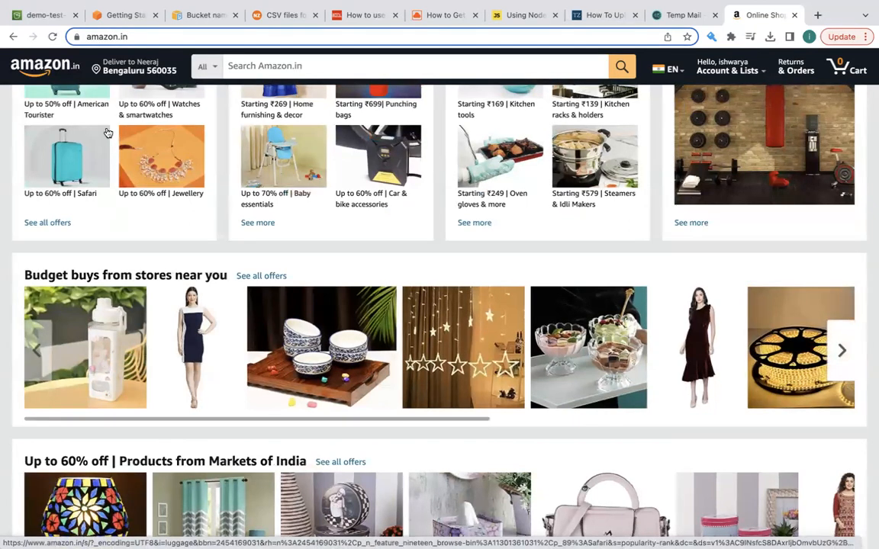
- Return to the S3 console and go from the CSV object's details to the list of all buckets
click(42, 17)
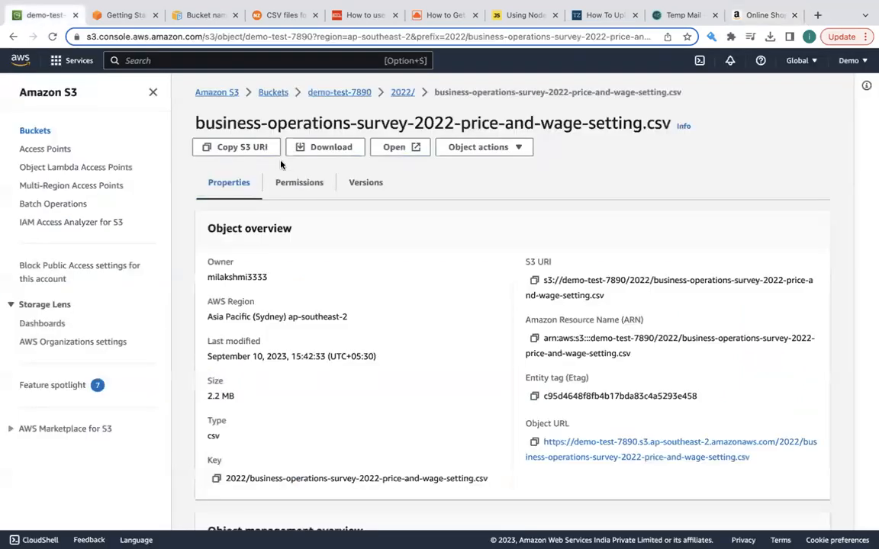
click(275, 93)
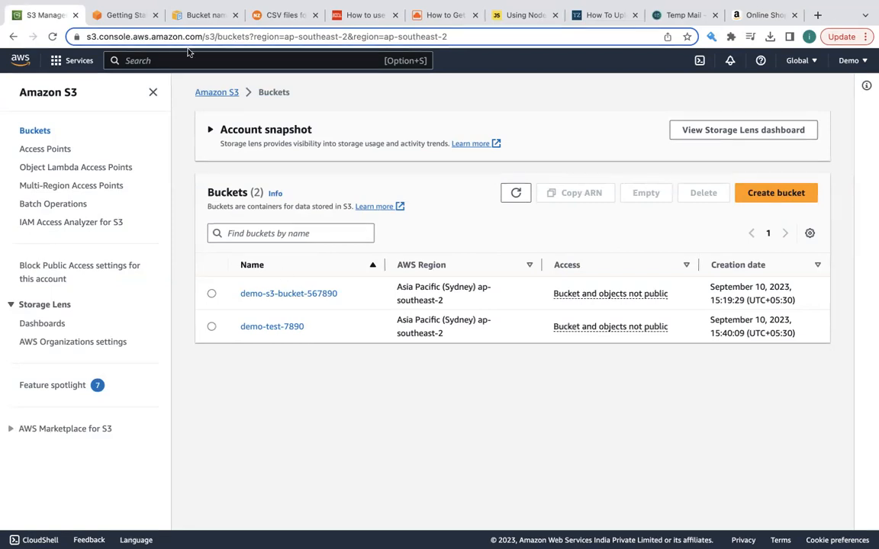
- On the Getting started with Amazon S3 page, highlight the passage about storing and retrieving any amount of data
click(126, 17)
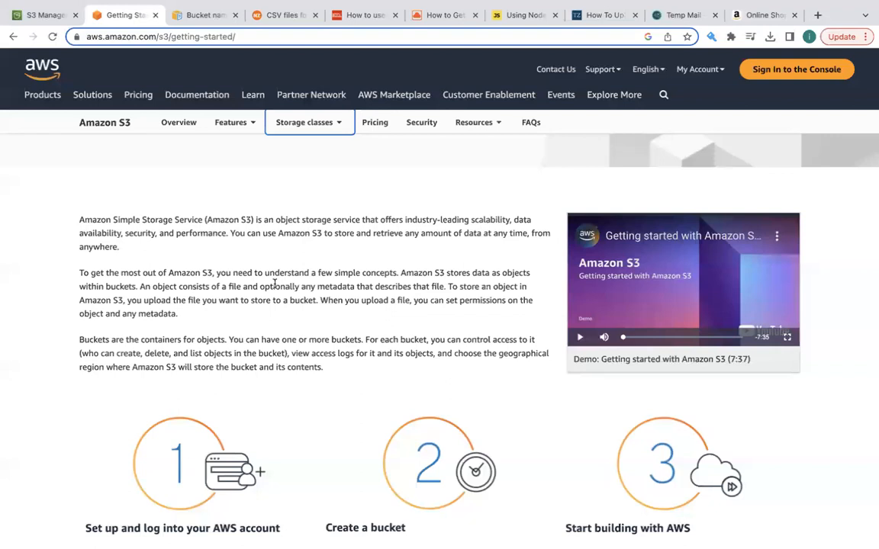
scroll(274, 284, down, 1)
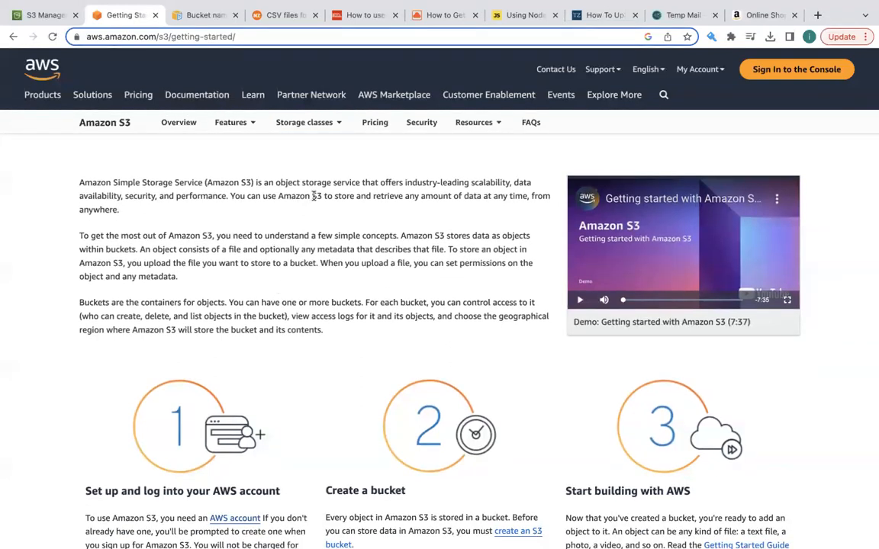
drag(312, 196, 432, 211)
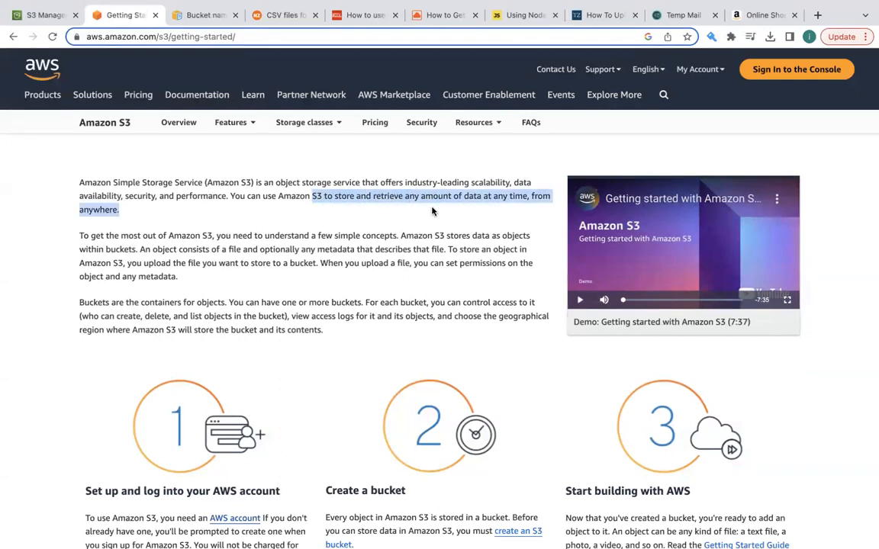
click(366, 201)
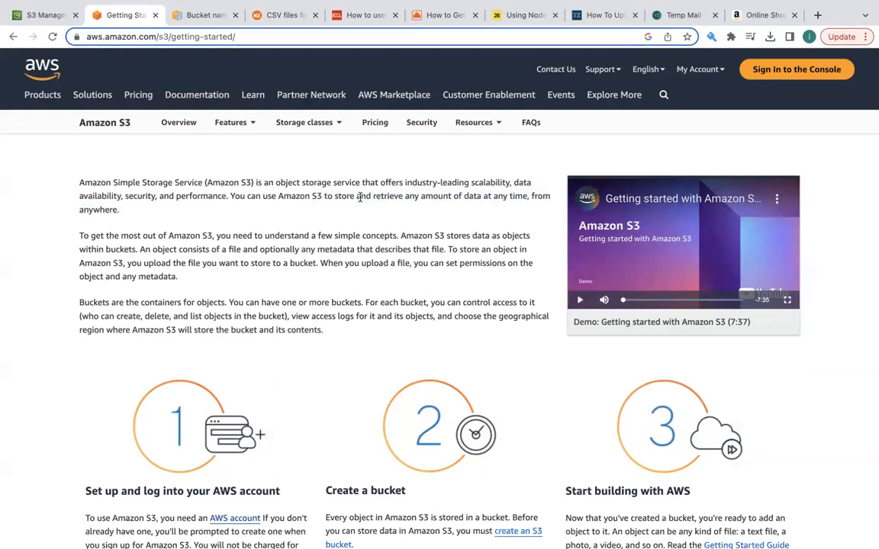
drag(312, 196, 359, 216)
click(323, 195)
- Highlight the passages about storing data as objects within buckets and controlling access to each bucket
scroll(309, 210, down, 1)
drag(419, 229, 130, 242)
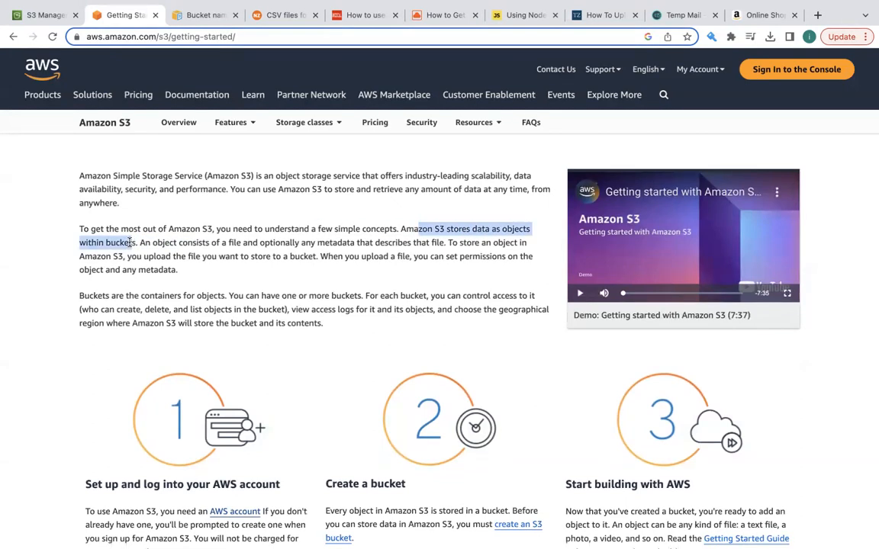
click(130, 243)
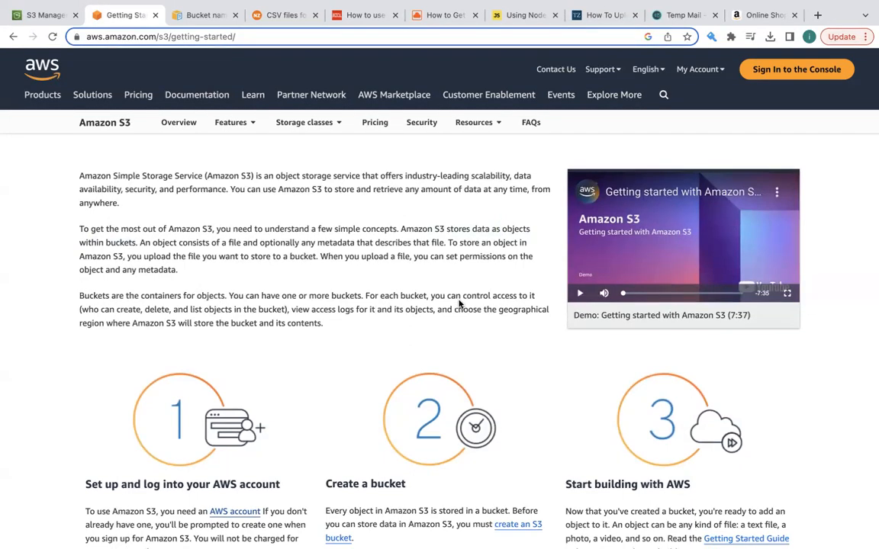
drag(461, 294, 287, 311)
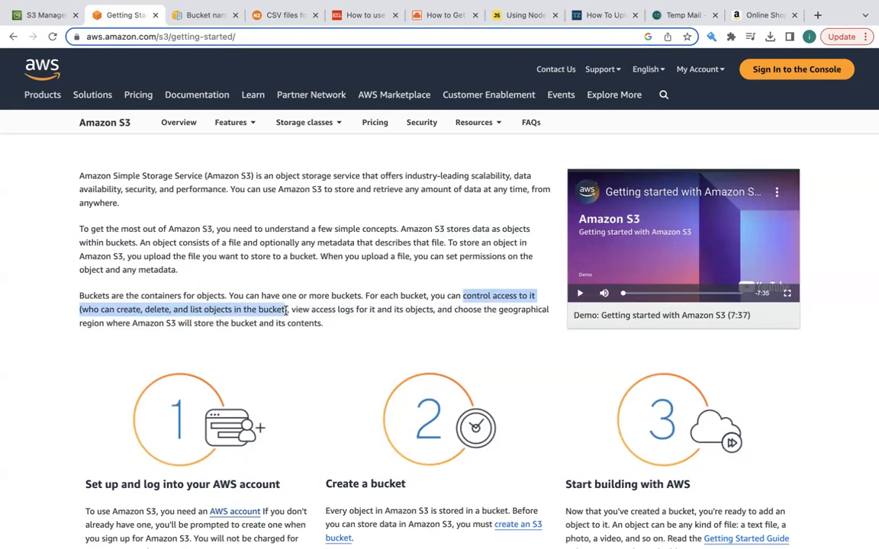
click(287, 311)
- Skim the AWS SDK and free online courses sections of the page, ending back at its heading
scroll(286, 311, down, 15)
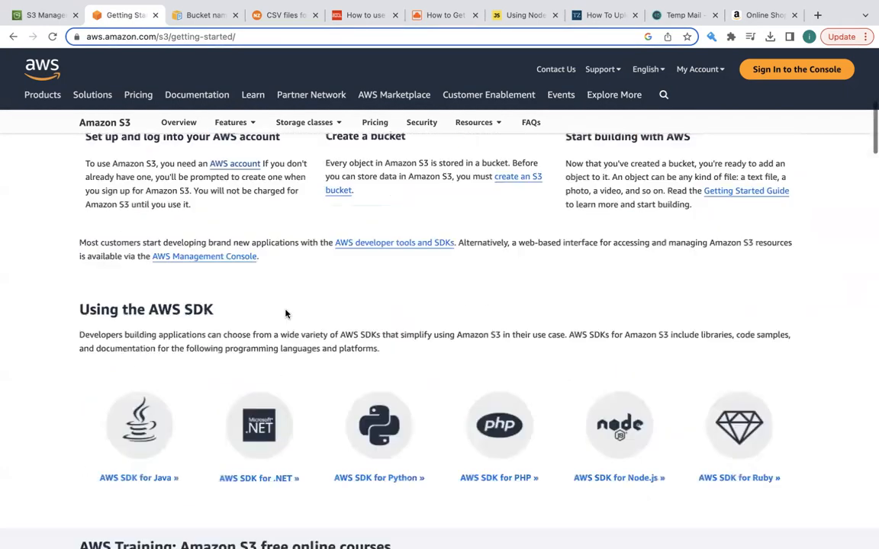
scroll(287, 310, up, 5)
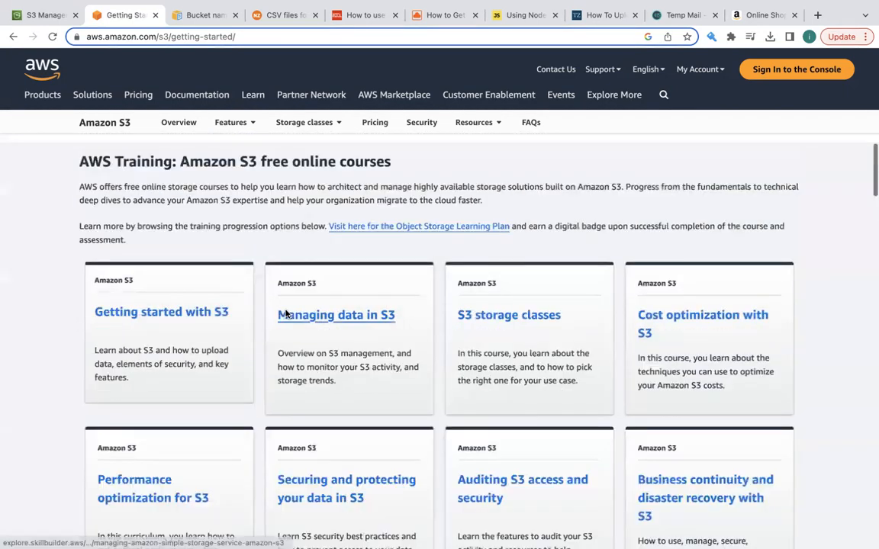
scroll(290, 255, up, 12)
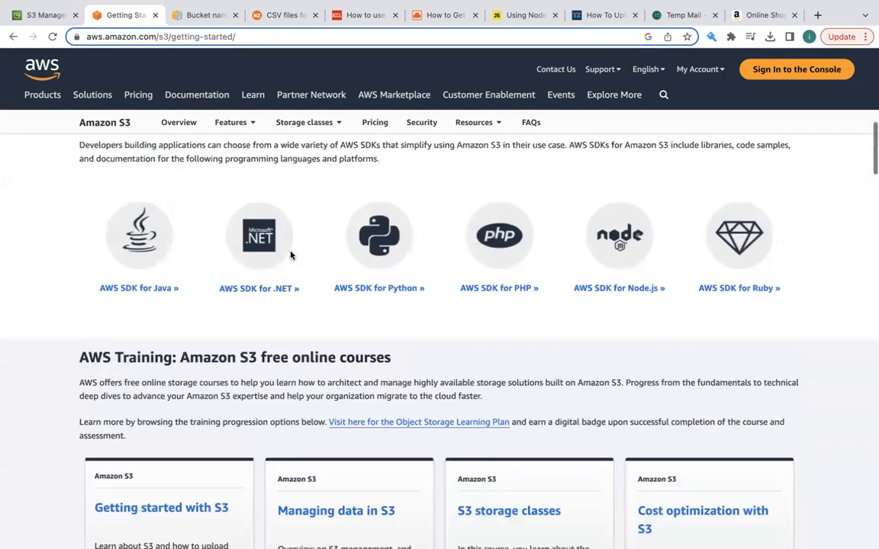
- Switch back to the S3 console's list of buckets
click(30, 15)
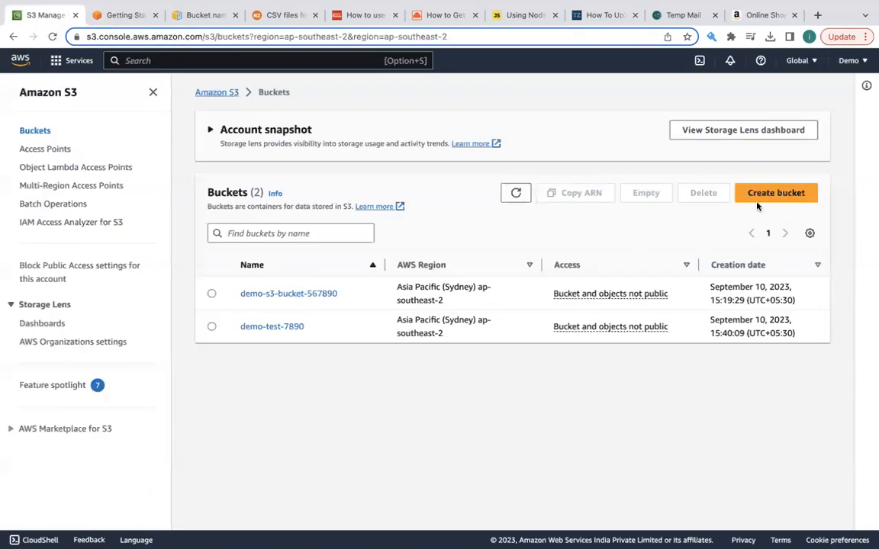
click(799, 194)
click(191, 240)
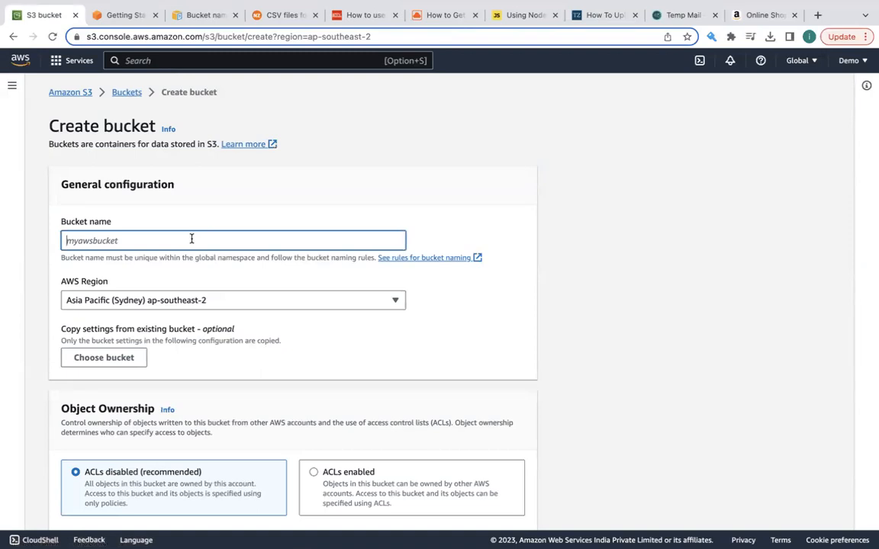
click(122, 91)
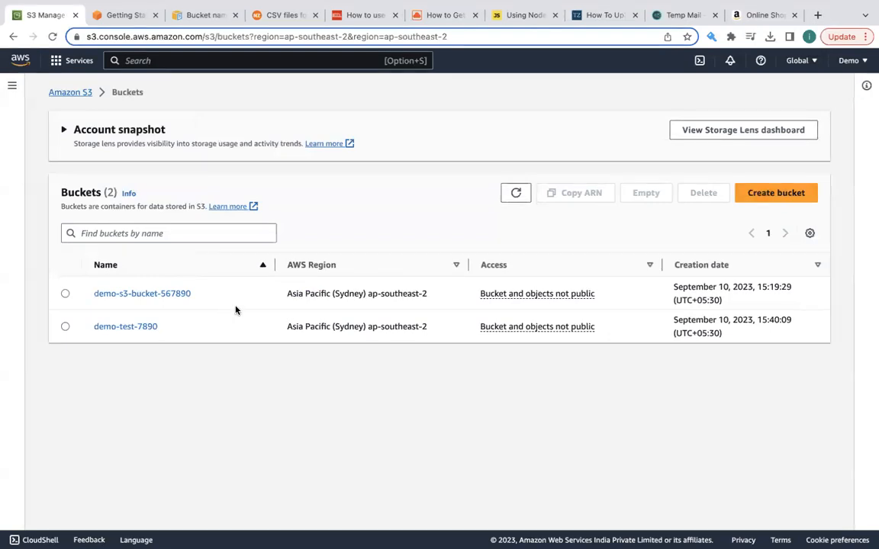
- Try to create a bucket named demo in the Asia Pacific (Sydney) region with the default settings
click(757, 193)
click(165, 241)
text(demo)
scroll(304, 297, down, 15)
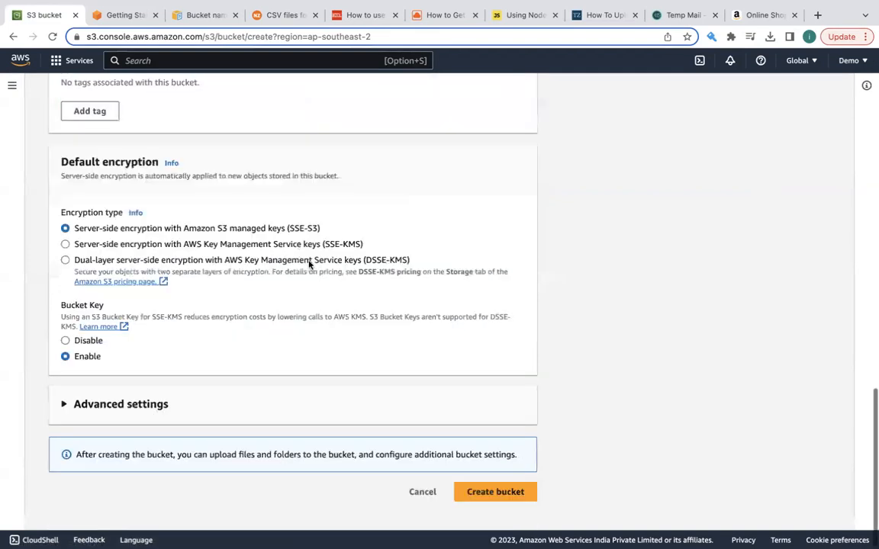
click(472, 513)
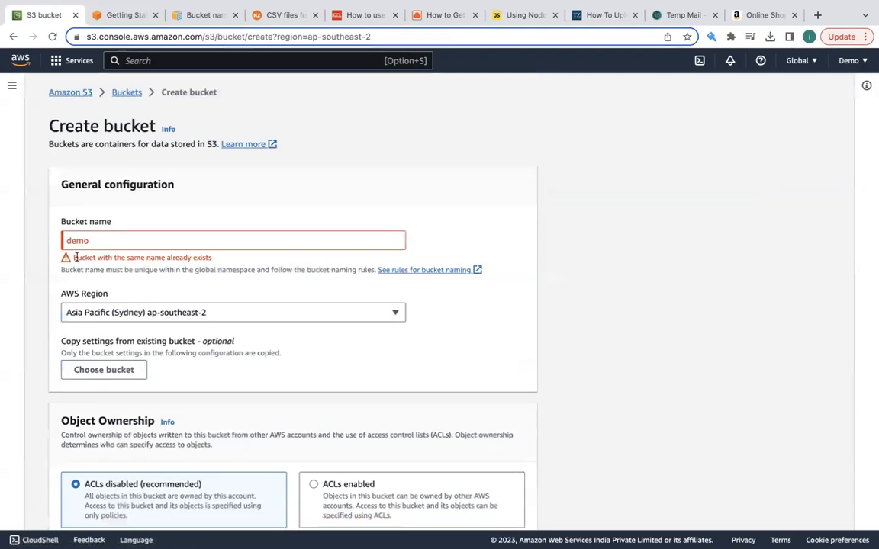
drag(74, 258, 222, 265)
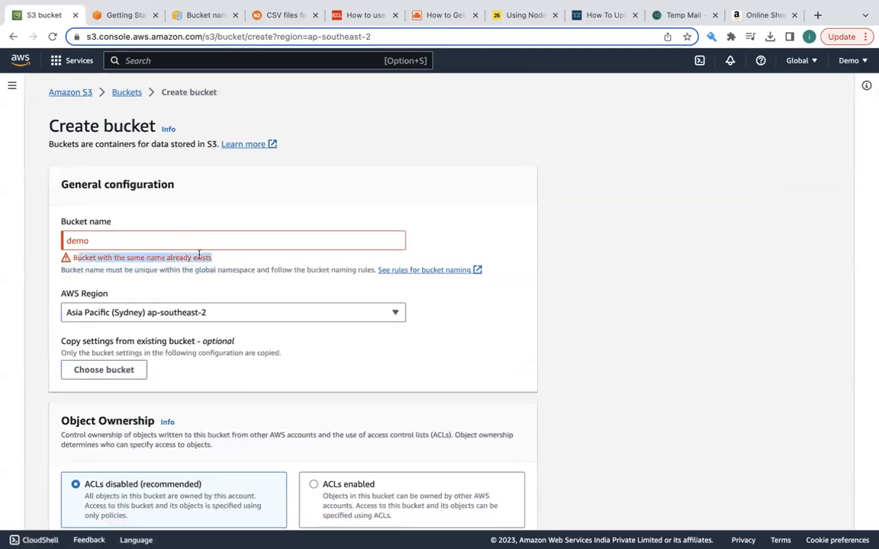
- Extend the bucket name to demo-test-123456 and try to create the bucket again
click(175, 239)
text(-te)
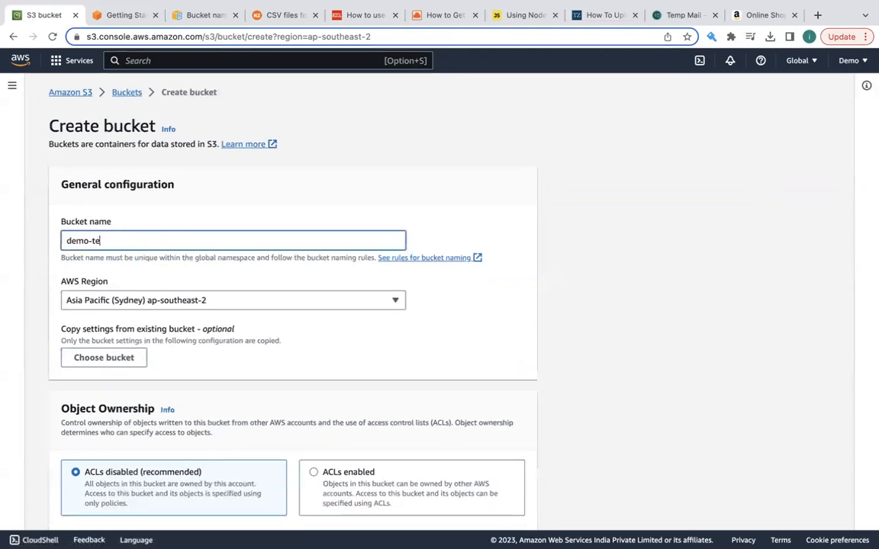
text(st-)
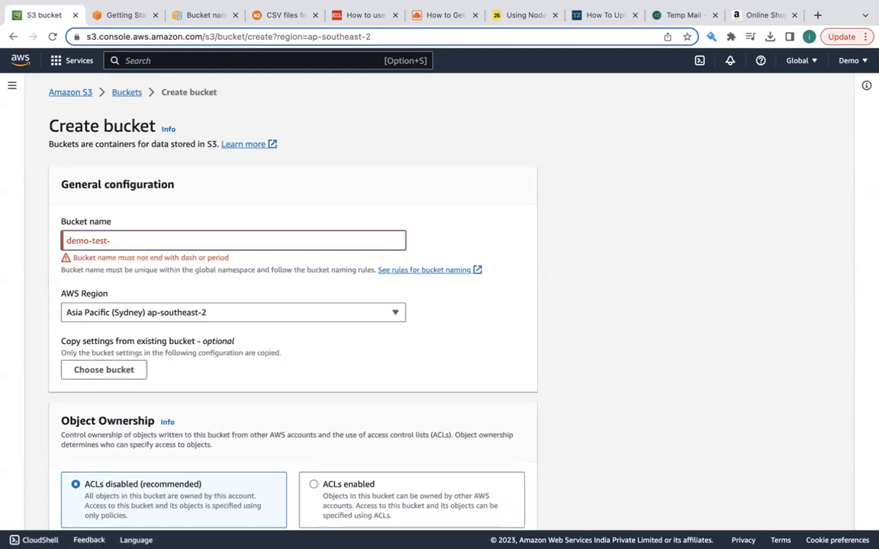
text(12345)
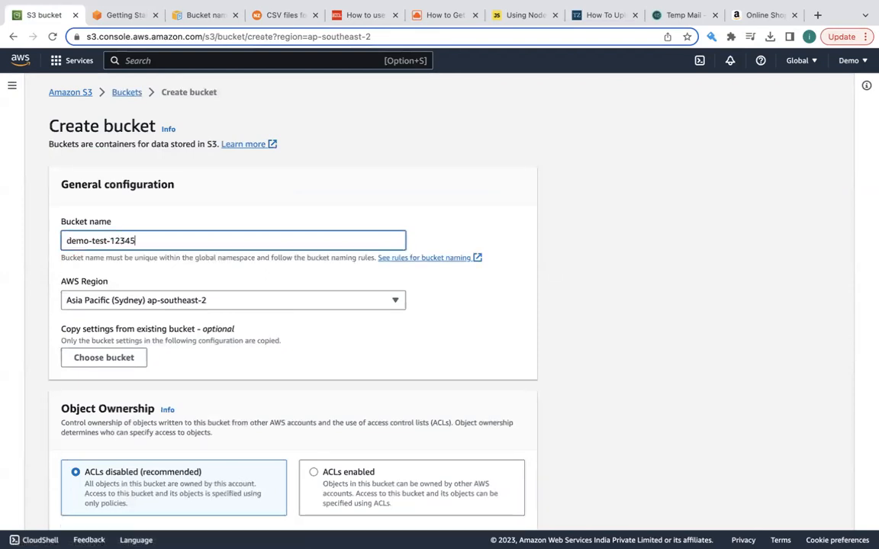
text(6)
scroll(249, 286, down, 15)
click(479, 489)
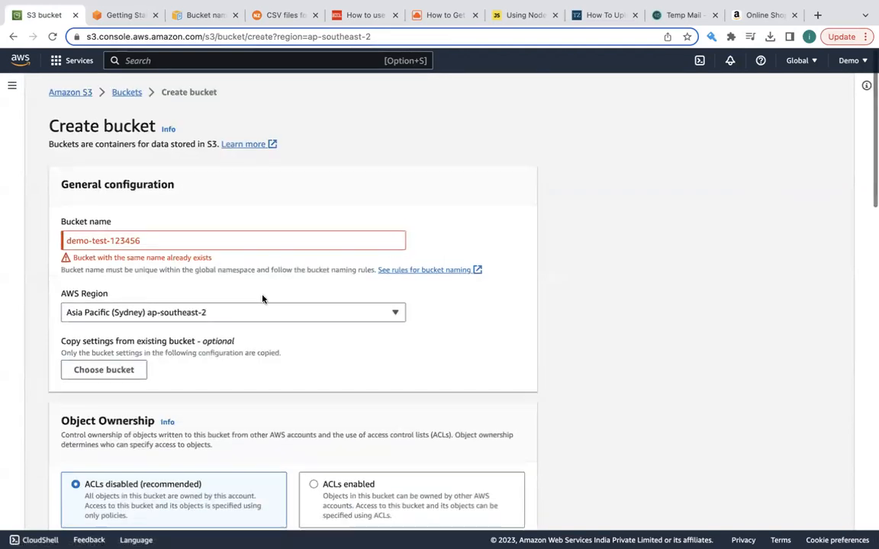
- Change the bucket name to demo-test-123489, create the bucket and highlight the confirmation message
click(171, 239)
key(BackSpace)
key(BackSpace)
text(89)
scroll(442, 495, down, 15)
click(478, 506)
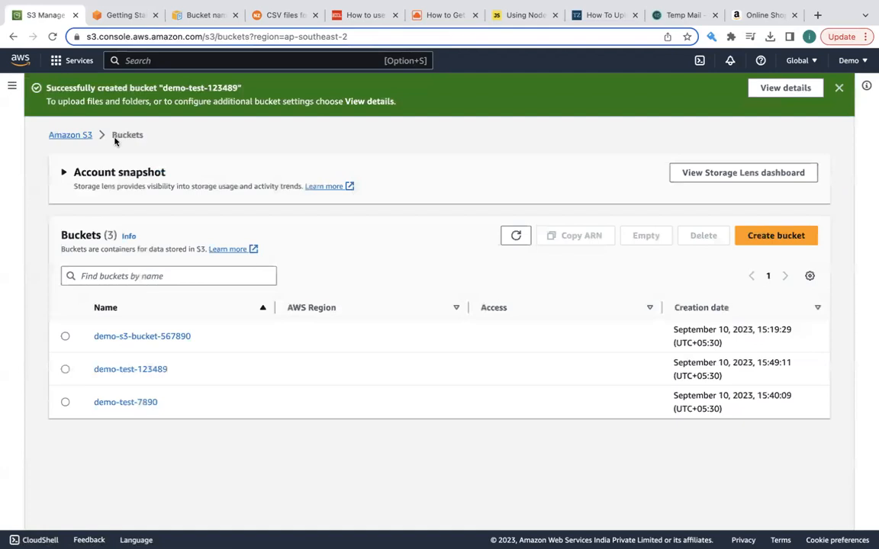
drag(38, 90, 258, 95)
click(280, 97)
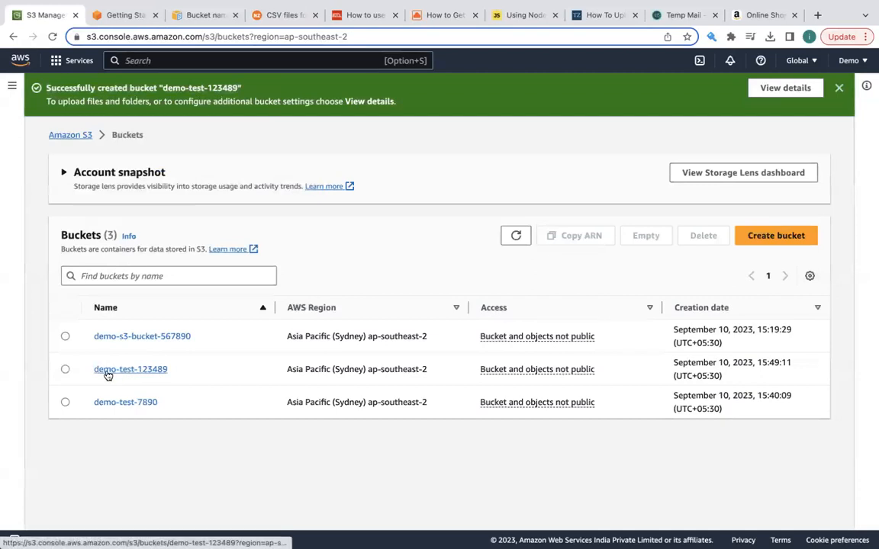
- Open the demo-test-123489 bucket and create a folder named 2022 without specifying an encryption key
click(148, 371)
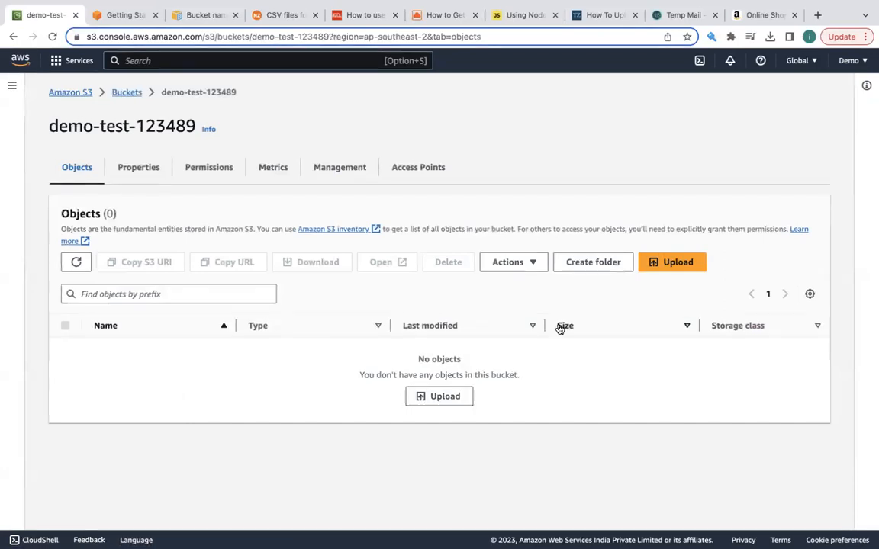
click(597, 262)
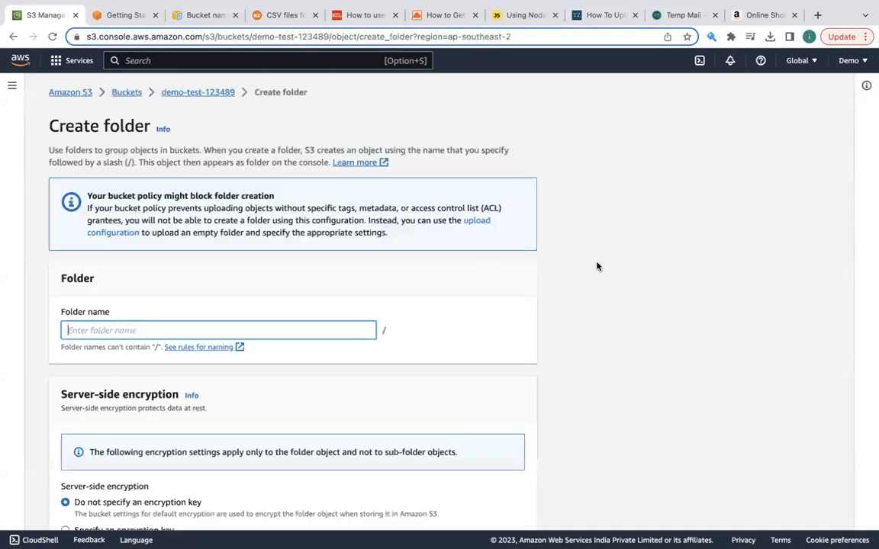
scroll(175, 317, down, 2)
text(2022)
scroll(241, 316, down, 3)
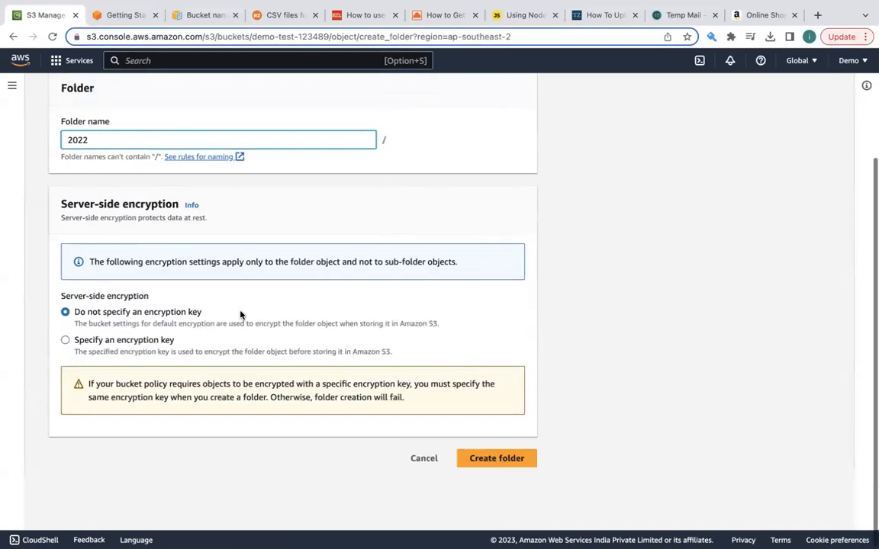
click(472, 513)
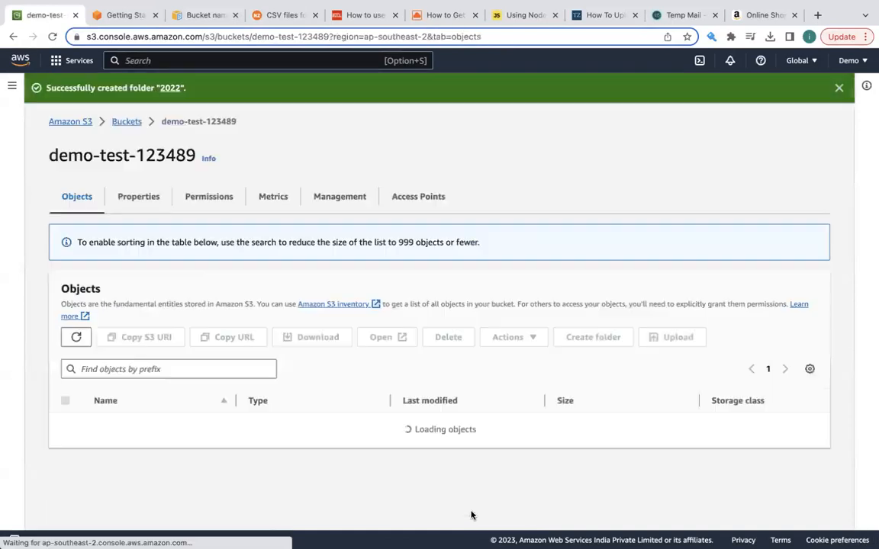
- Create a second folder named 2023 in the demo-test-123489 bucket
click(588, 293)
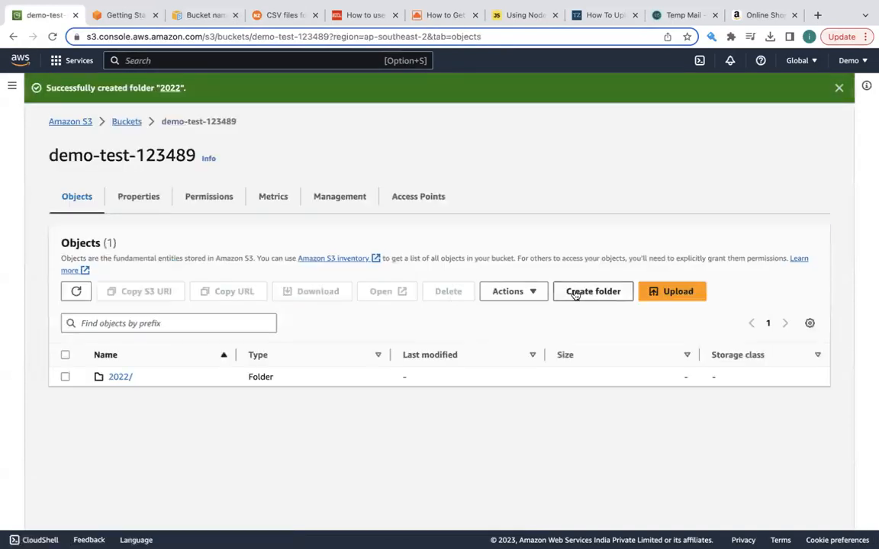
text(2023)
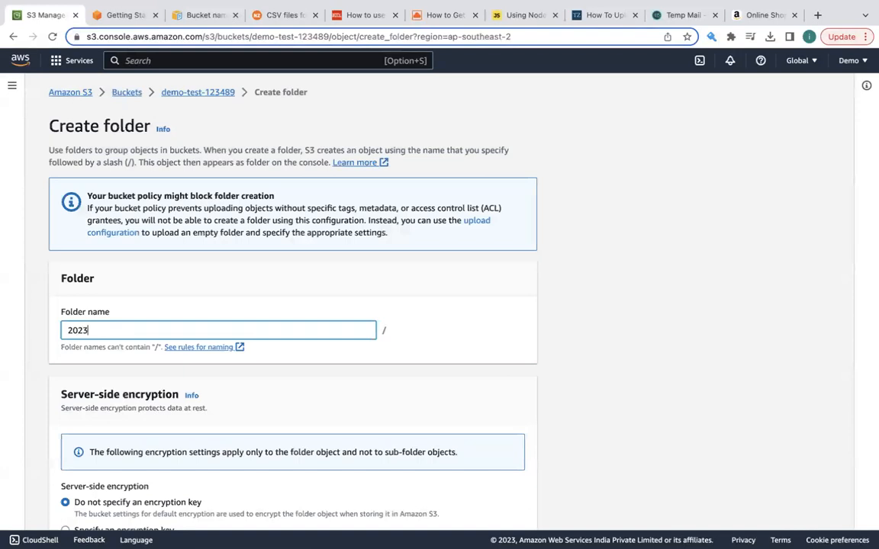
scroll(815, 435, down, 5)
click(509, 508)
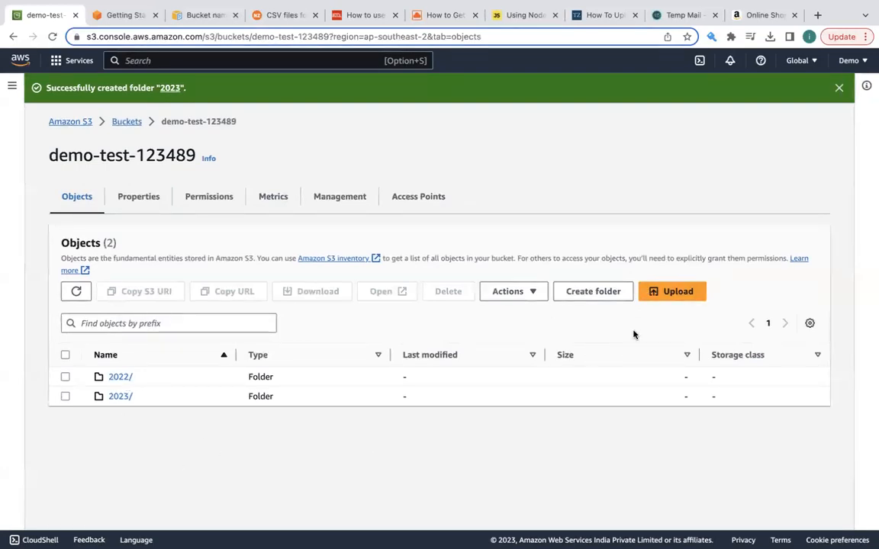
- Upload business-operations-survey-2022-price-and-wage-setting.csv and Flower-Image.jpeg to the root of the demo-test-123489 bucket
click(679, 296)
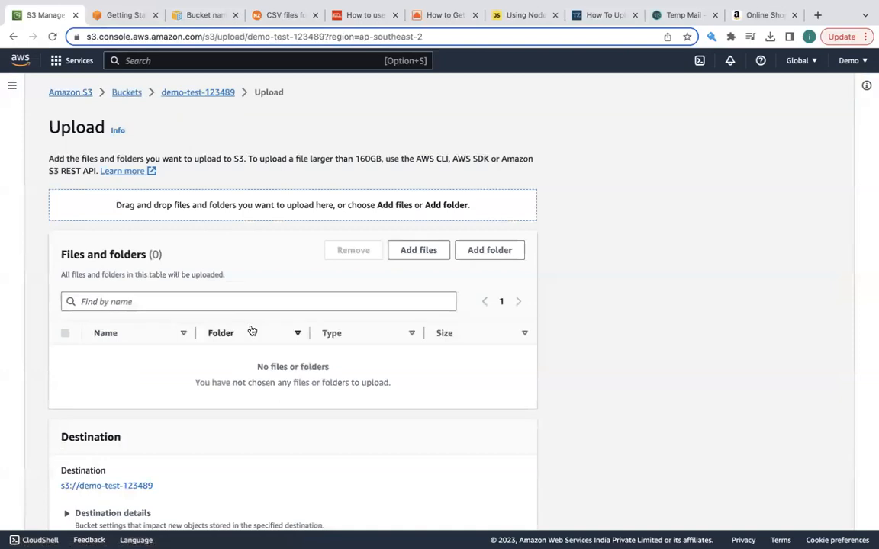
scroll(252, 328, down, 1)
scroll(418, 244, down, 2)
scroll(419, 247, up, 2)
scroll(418, 247, up, 2)
click(419, 252)
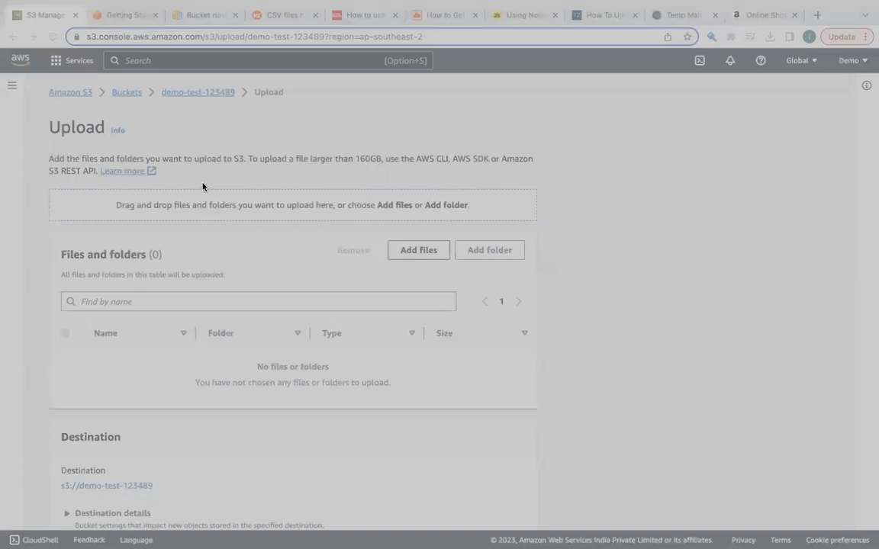
click(763, 396)
scroll(422, 399, down, 5)
click(506, 477)
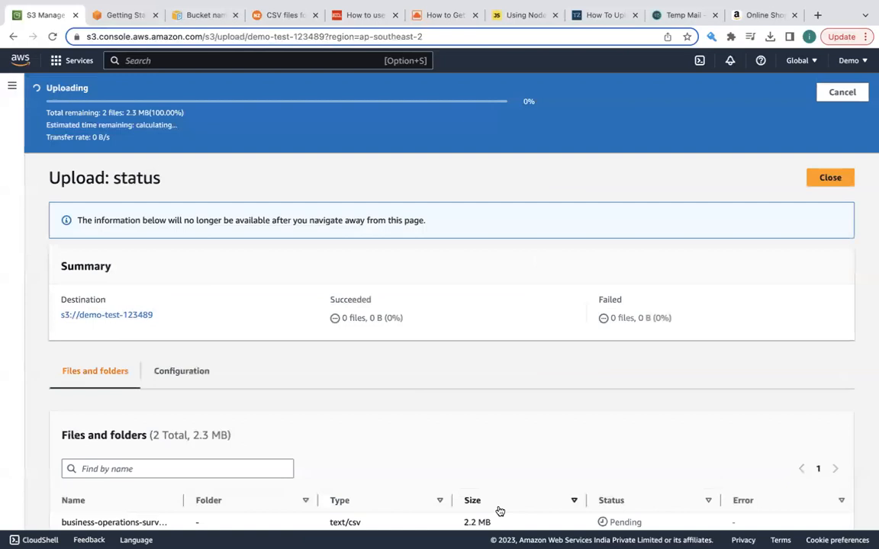
- Check the upload status of both files and close it to return to the bucket's objects
scroll(500, 511, down, 3)
scroll(473, 390, up, 3)
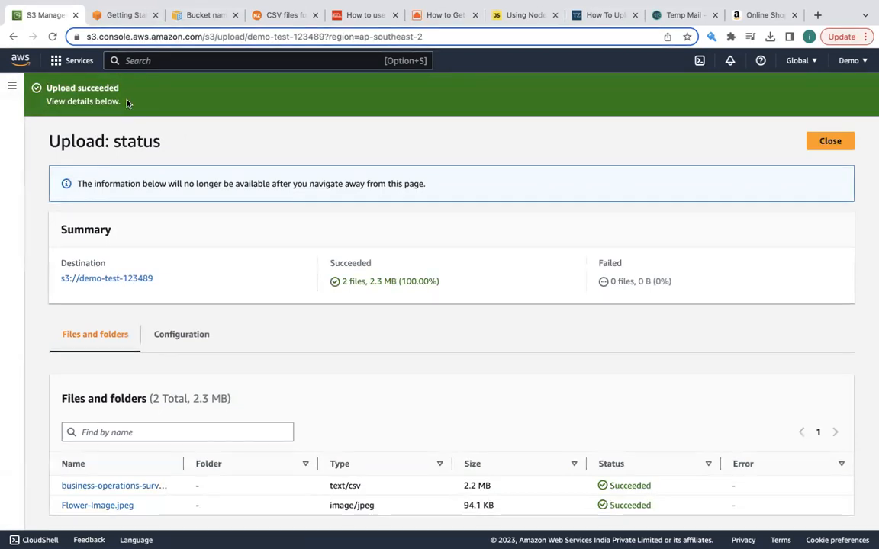
click(832, 142)
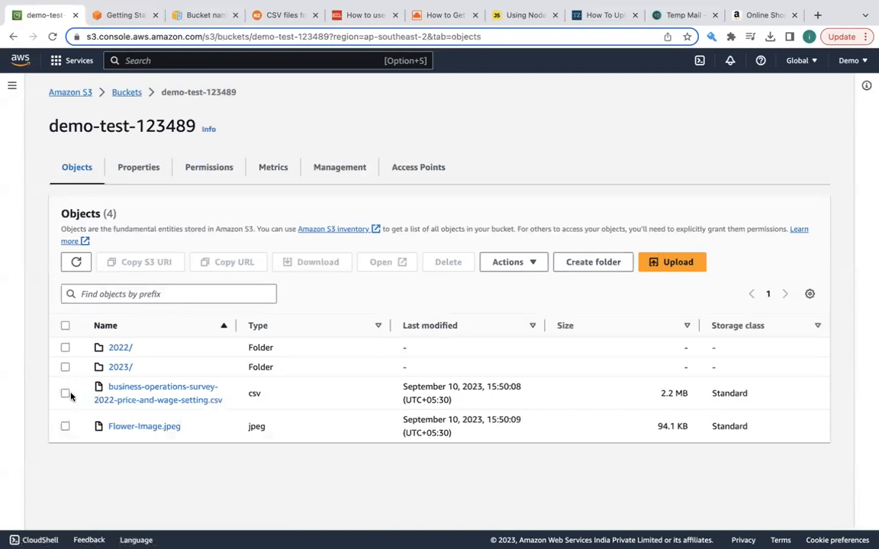
- Open the uploaded CSV object's details and review its overview and management properties
click(65, 393)
click(65, 393)
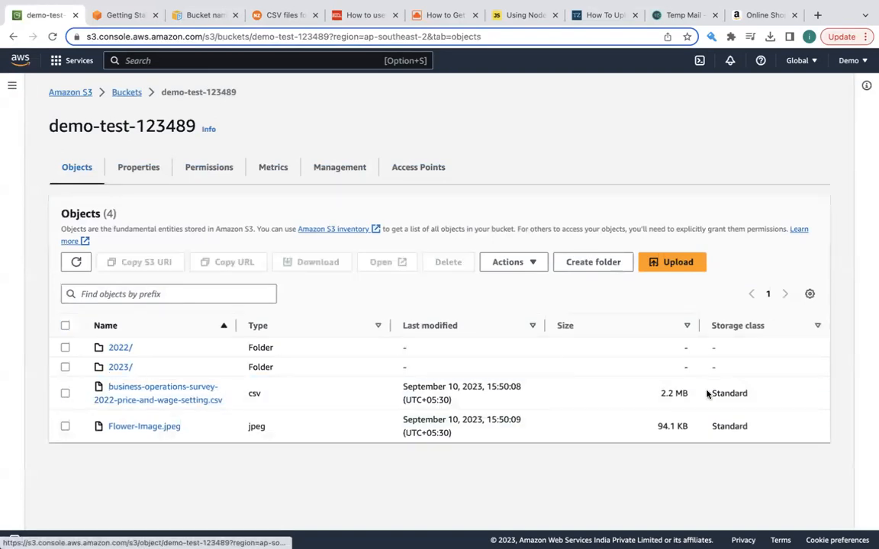
click(181, 392)
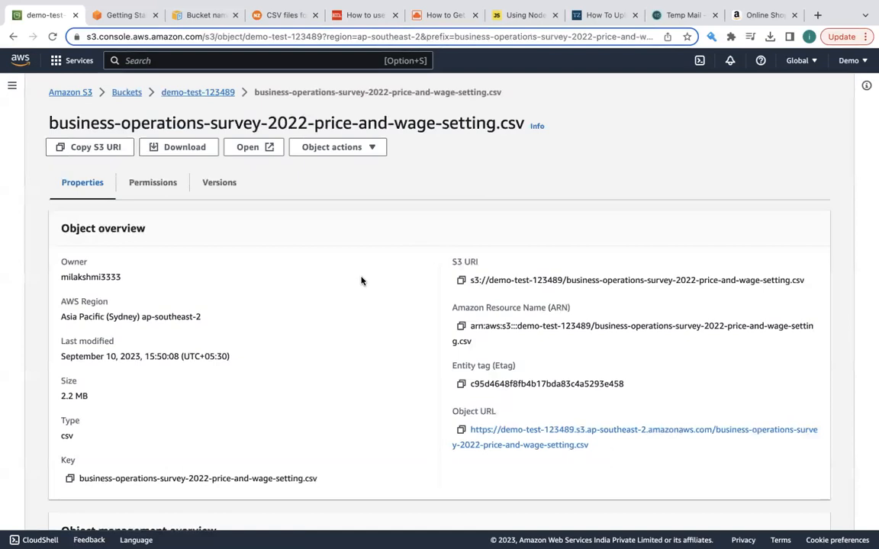
scroll(381, 352, down, 5)
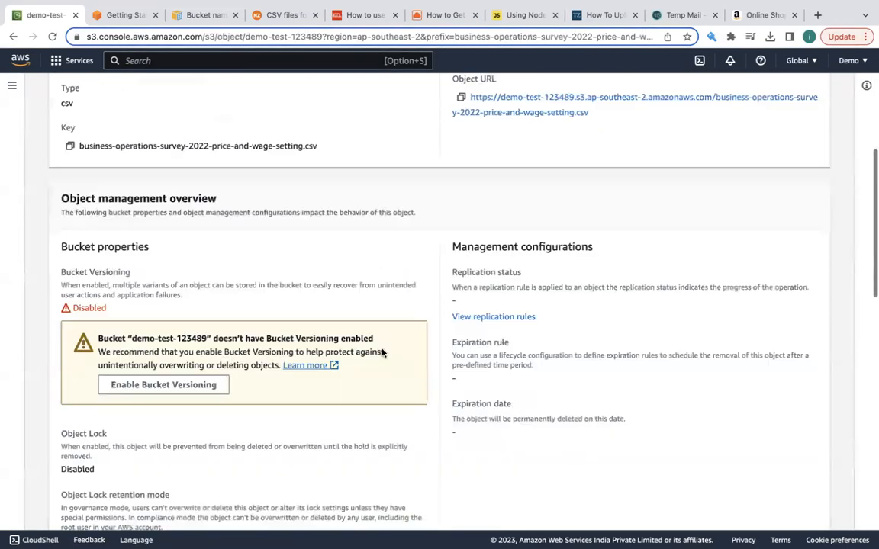
scroll(382, 351, down, 10)
scroll(382, 353, up, 15)
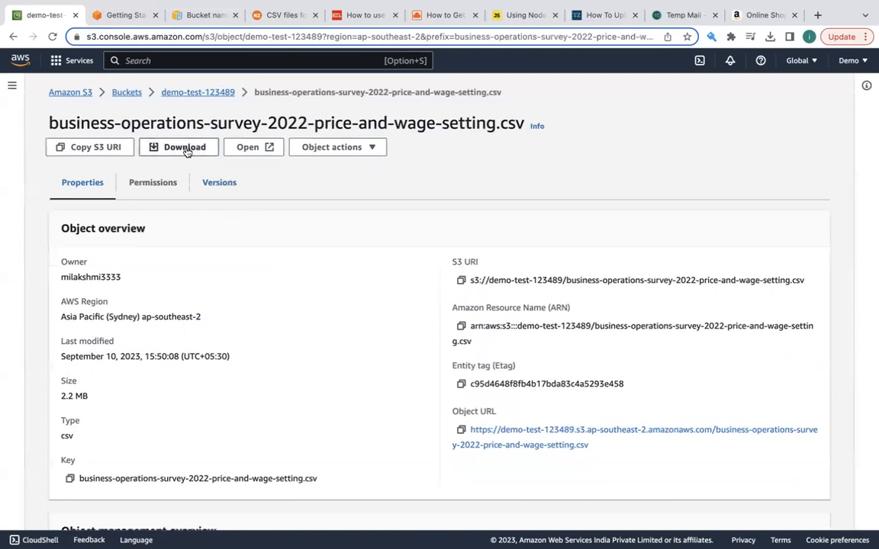
- Download the CSV object and go back to the demo-test-123489 bucket's object list
click(191, 151)
click(188, 93)
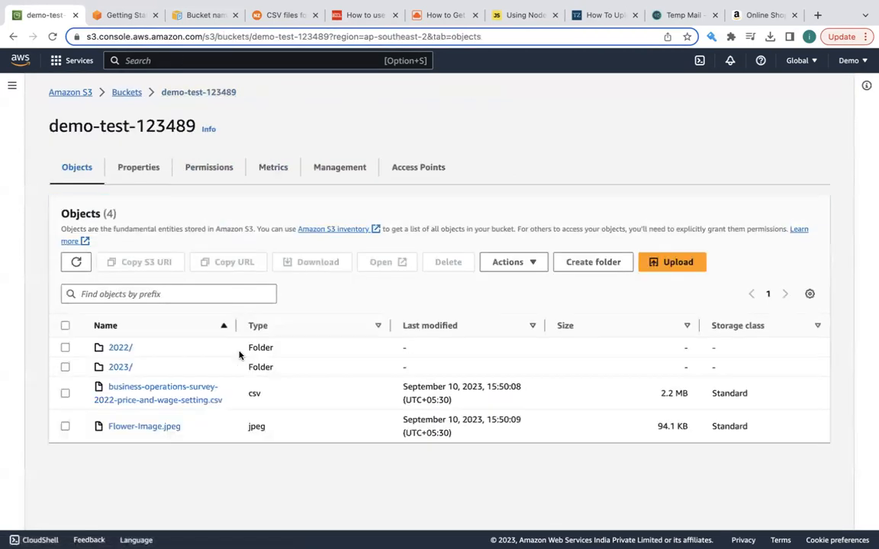
- Move business-operations-survey-2022-price-and-wage-setting.csv and Flower-Image.jpeg from the bucket root into the 2023/ folder and close the move status
click(65, 392)
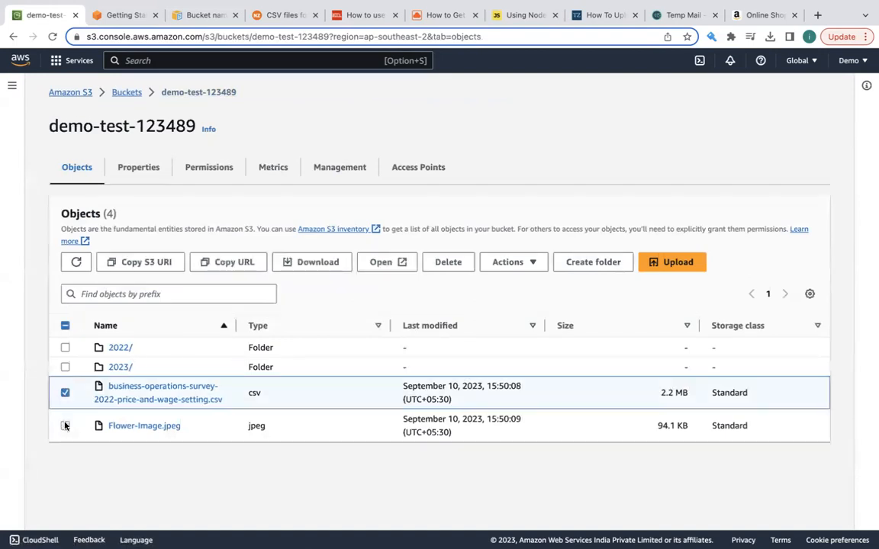
click(65, 426)
click(510, 261)
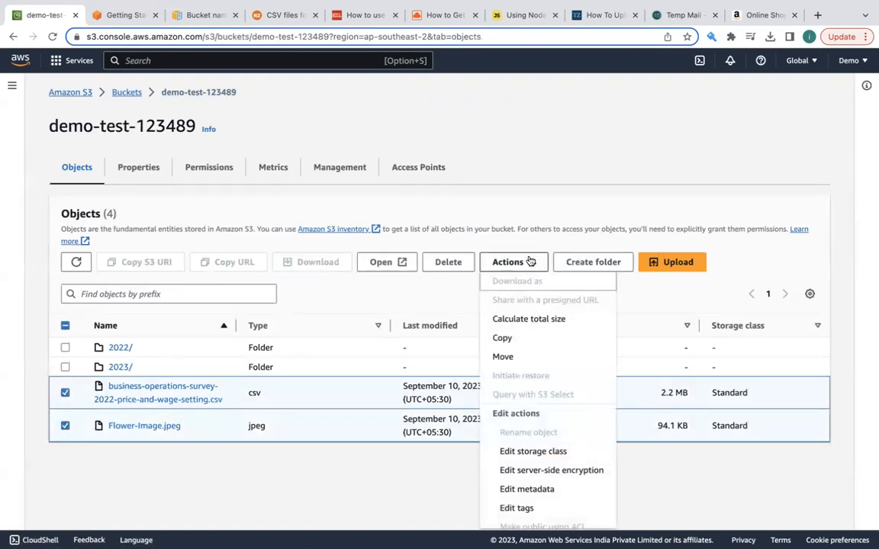
click(506, 358)
scroll(348, 391, down, 5)
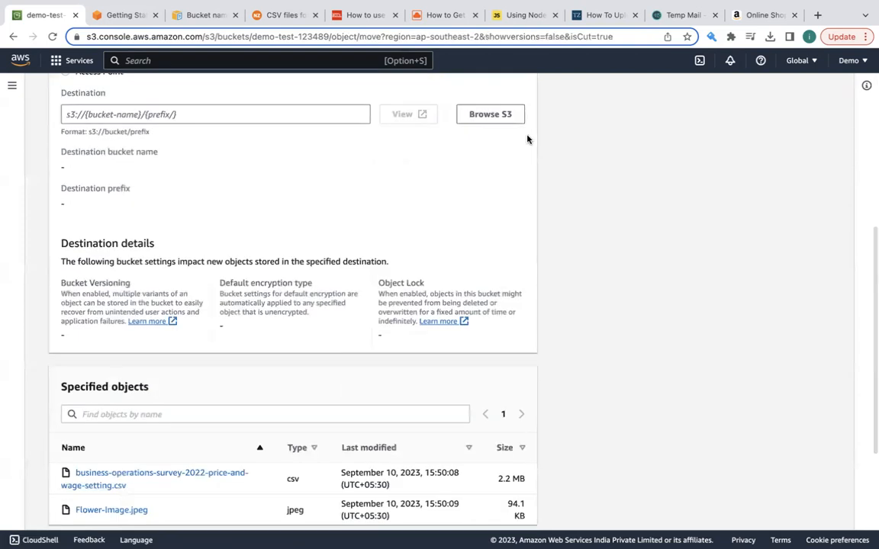
click(493, 114)
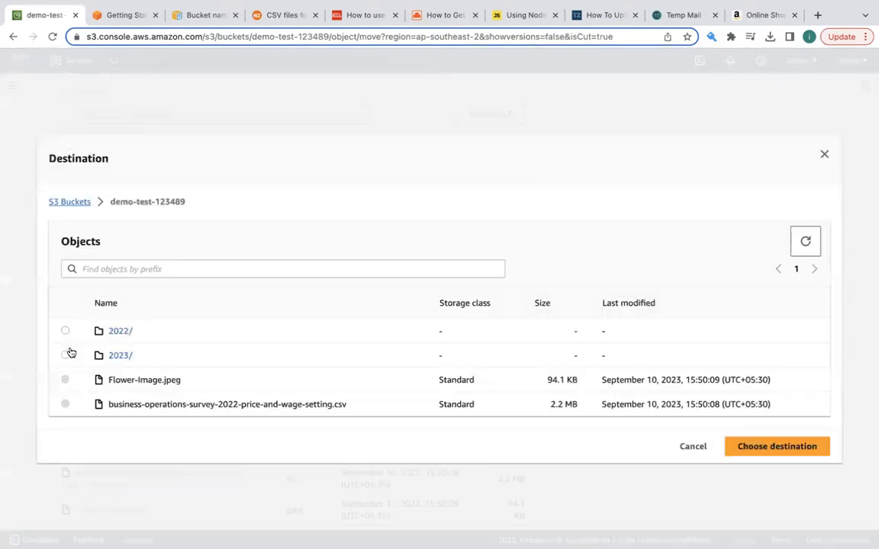
click(66, 355)
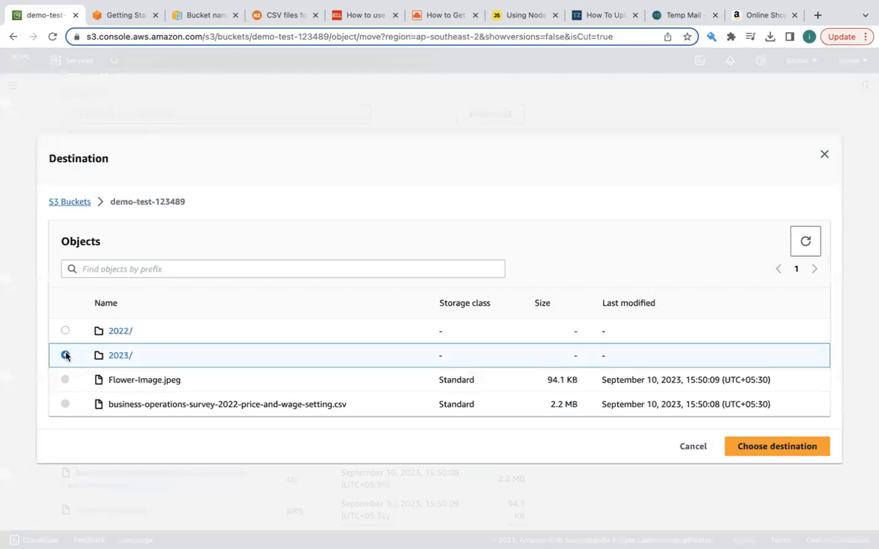
click(767, 447)
scroll(347, 447, down, 5)
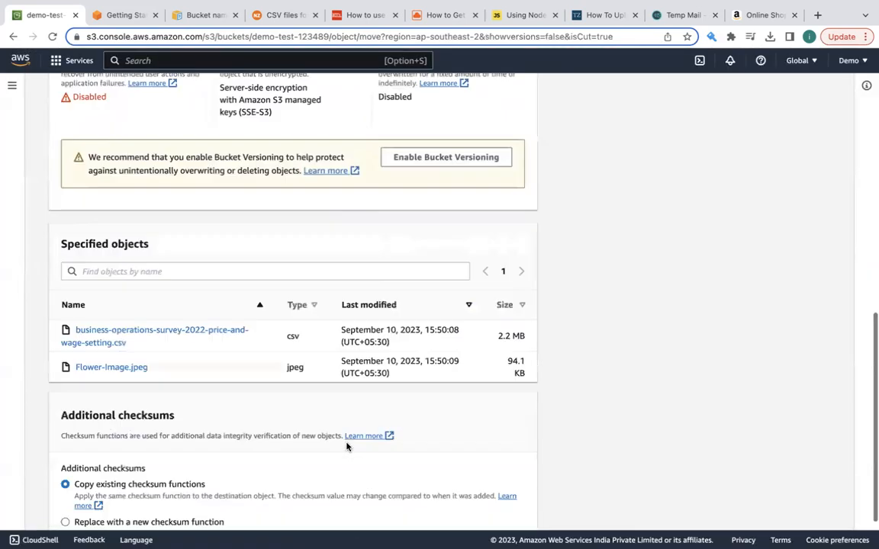
click(516, 510)
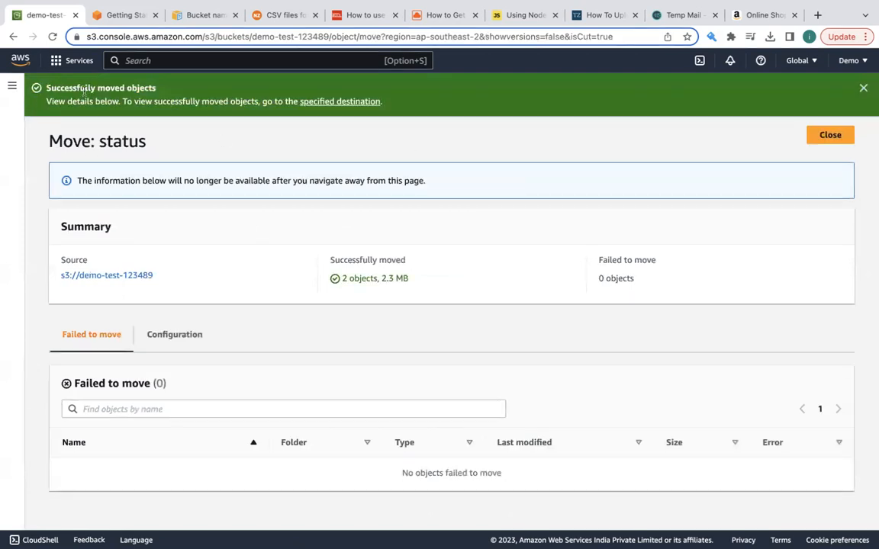
click(830, 135)
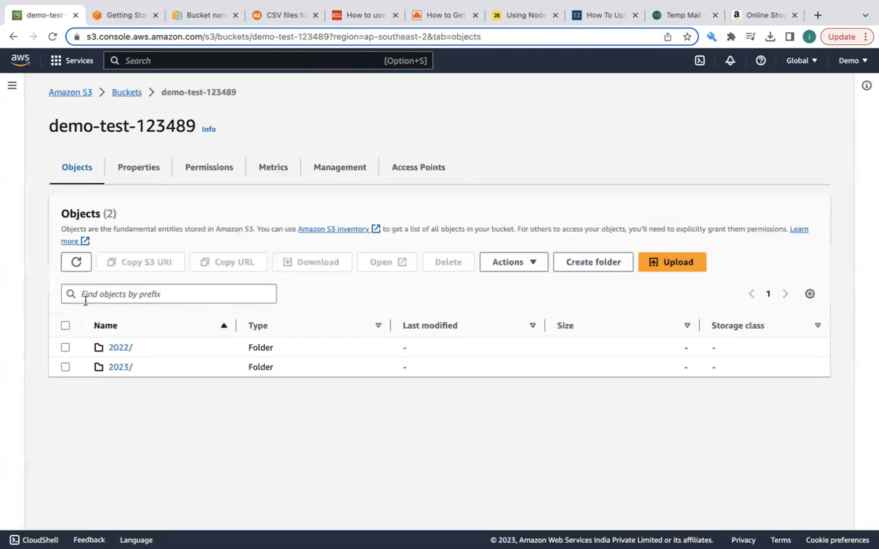
- Check the contents of the 2023/ and 2022/ folders, returning to the demo-test-123489 bucket's object list
click(118, 367)
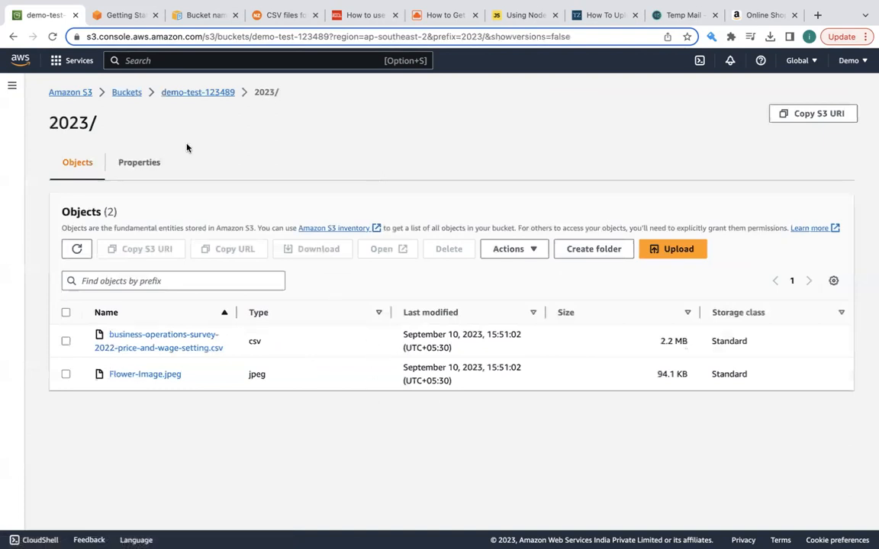
click(199, 94)
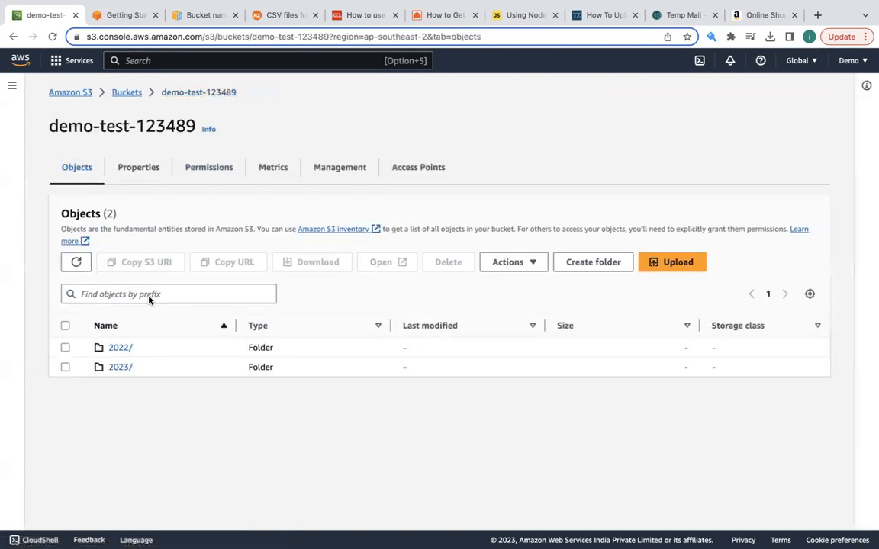
click(118, 348)
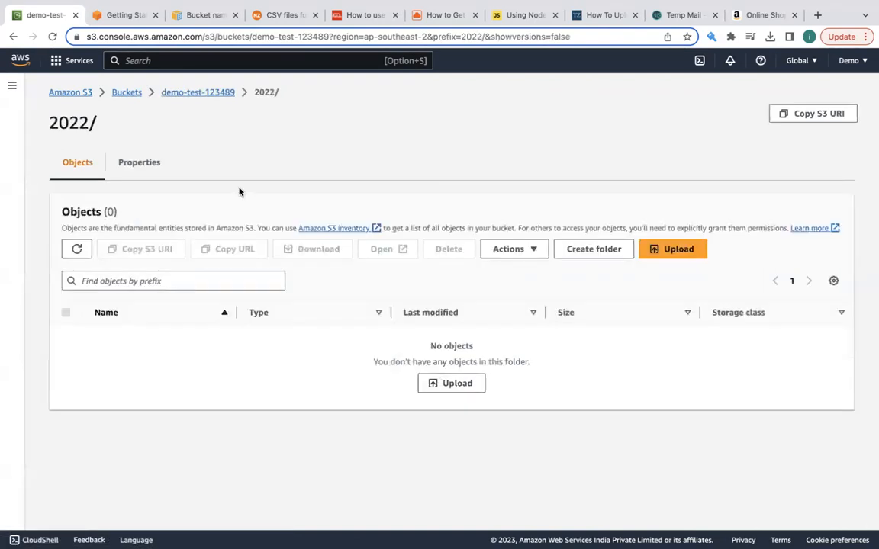
click(198, 94)
- Go back to the list of all buckets, reopen demo-test-123489 and view its 2023/ folder
click(128, 93)
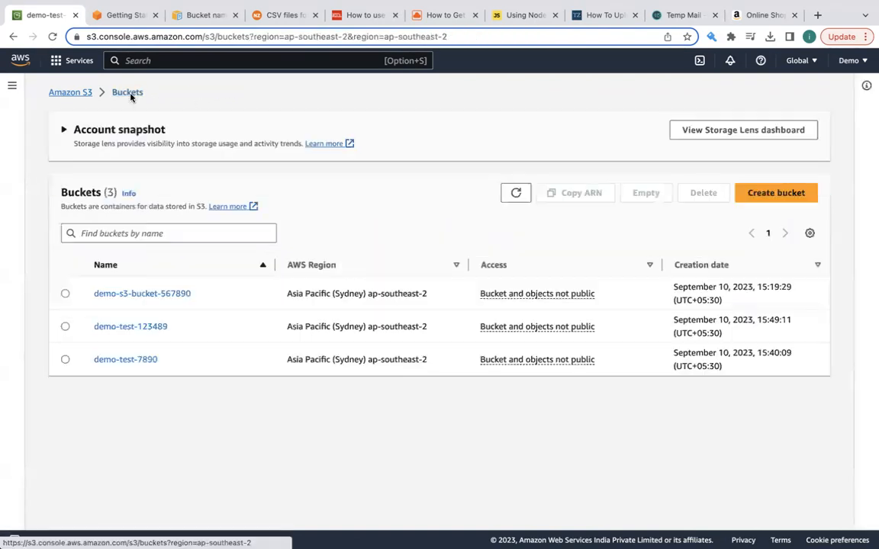
click(151, 329)
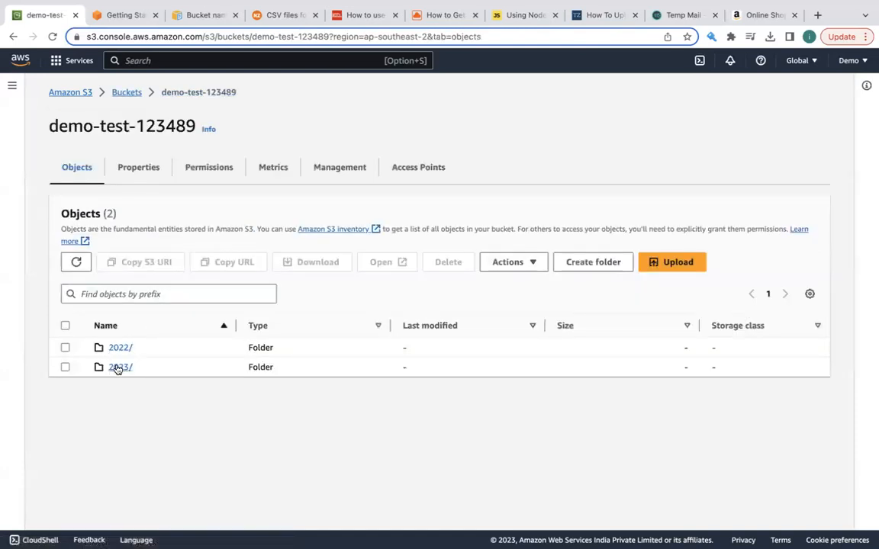
click(117, 368)
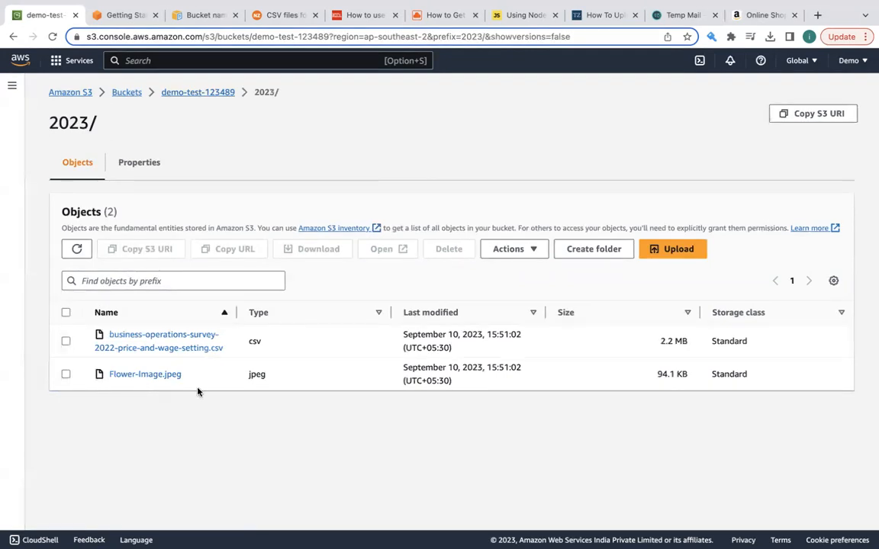
- Switch to the Amazon.in shopping site to view its home page images, comparing it with the 2023/ folder's objects in the S3 console
click(767, 16)
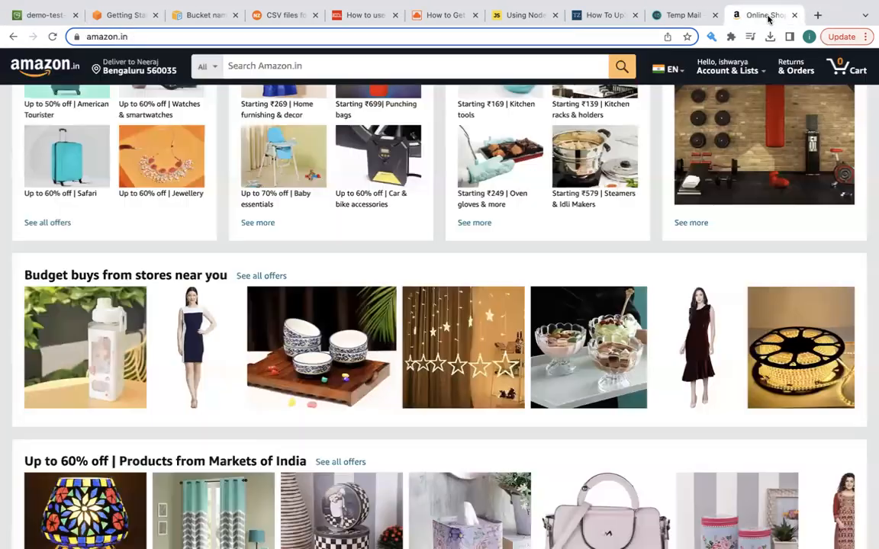
scroll(384, 314, up, 5)
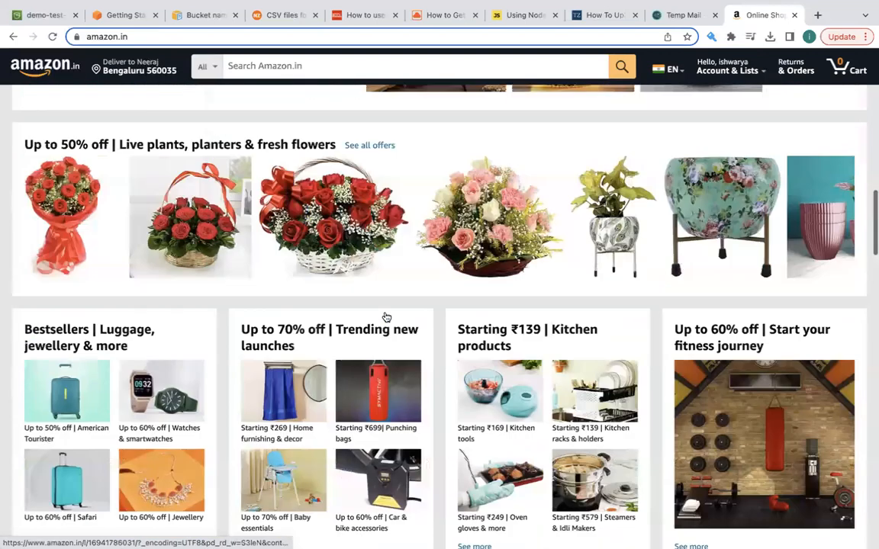
scroll(385, 315, up, 8)
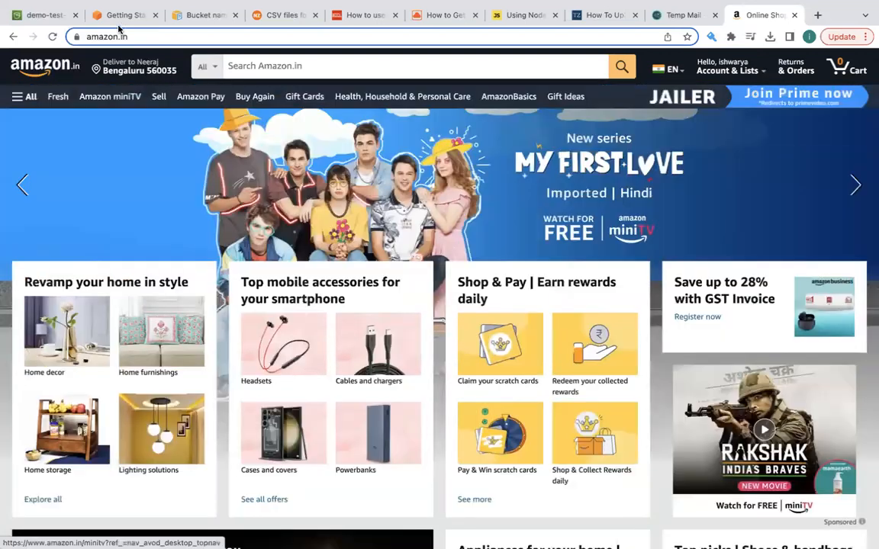
click(44, 16)
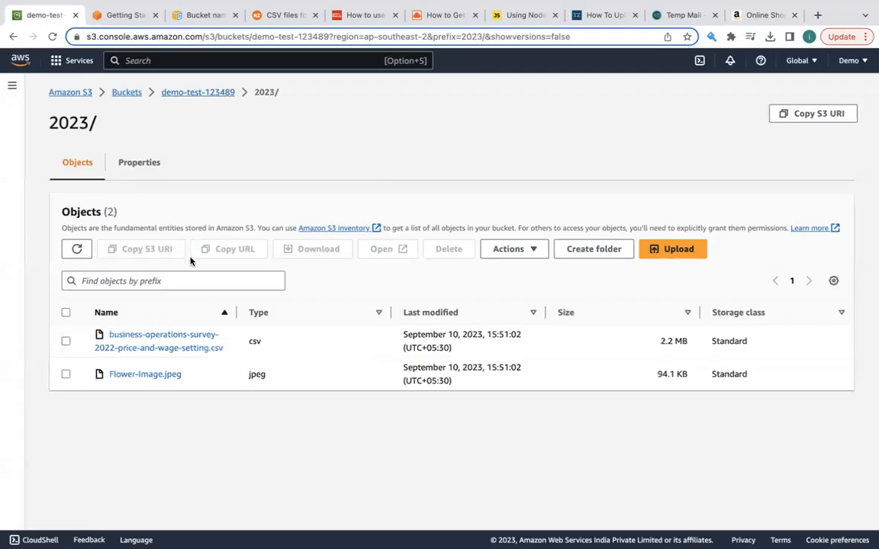
click(745, 16)
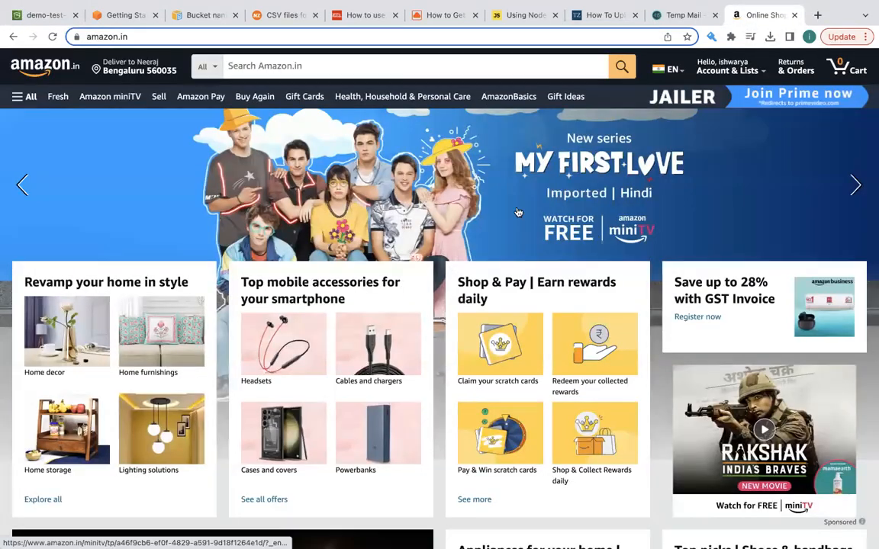
click(44, 15)
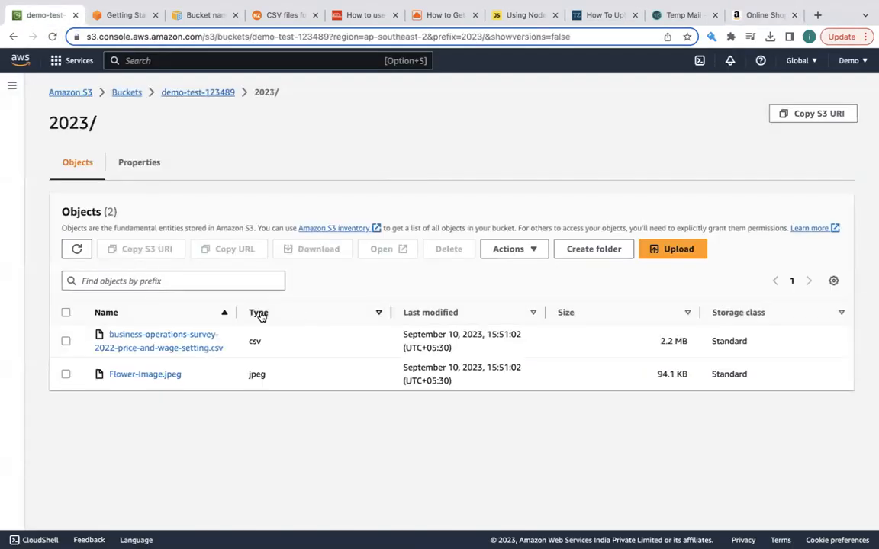